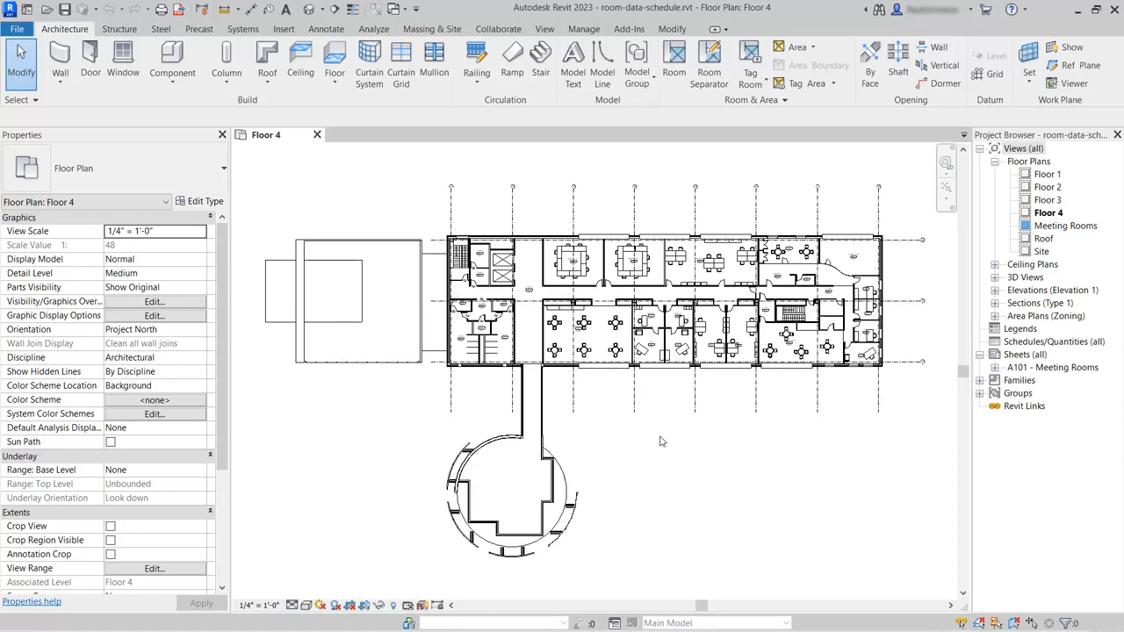
- Create a new schedule of building components for the Furniture category, named Furniture Schedule, in Phase 1
click(544, 29)
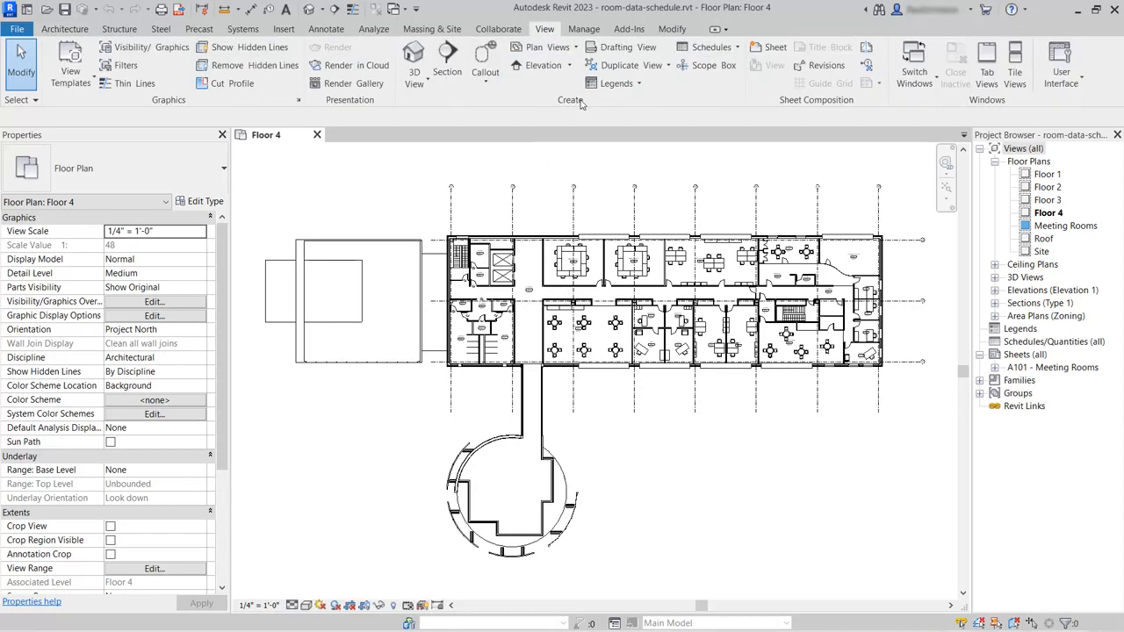
click(737, 48)
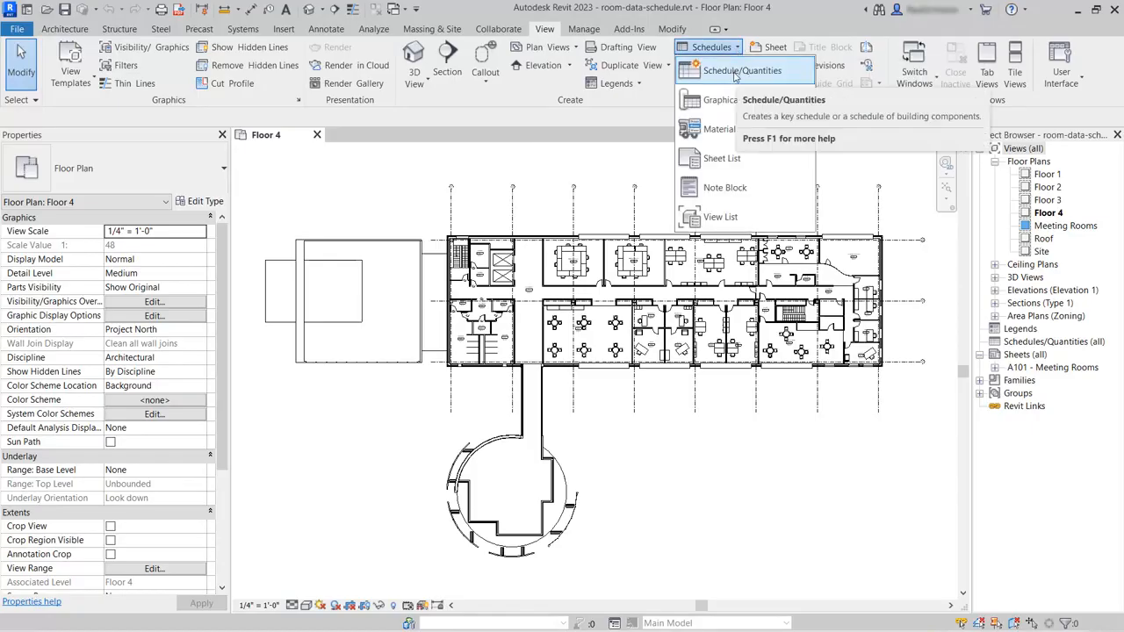
click(736, 74)
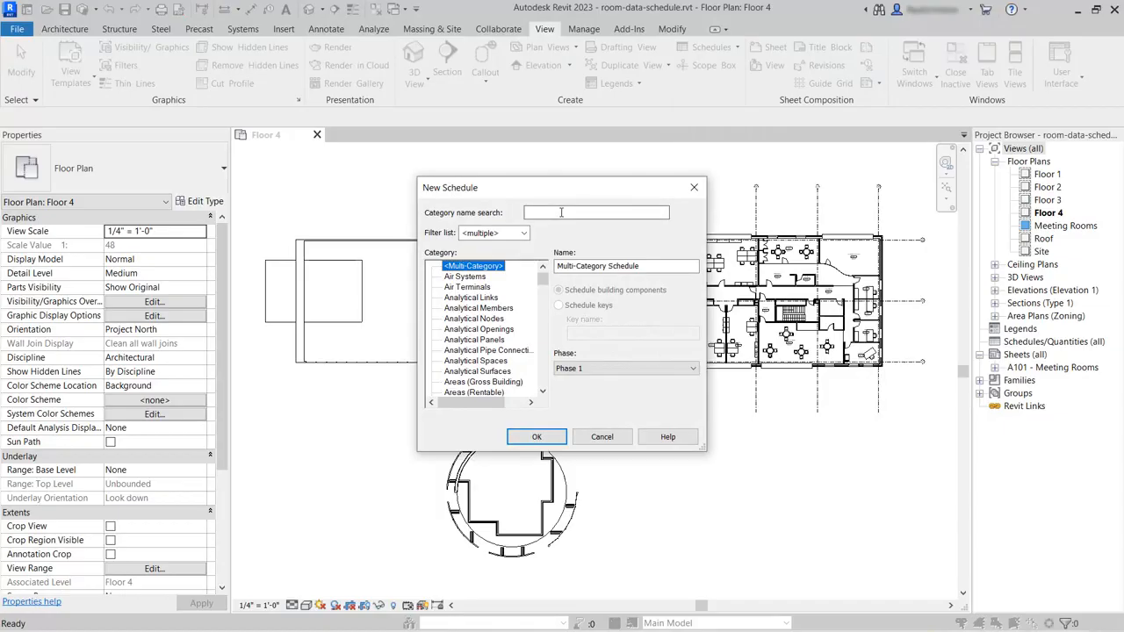
click(564, 212)
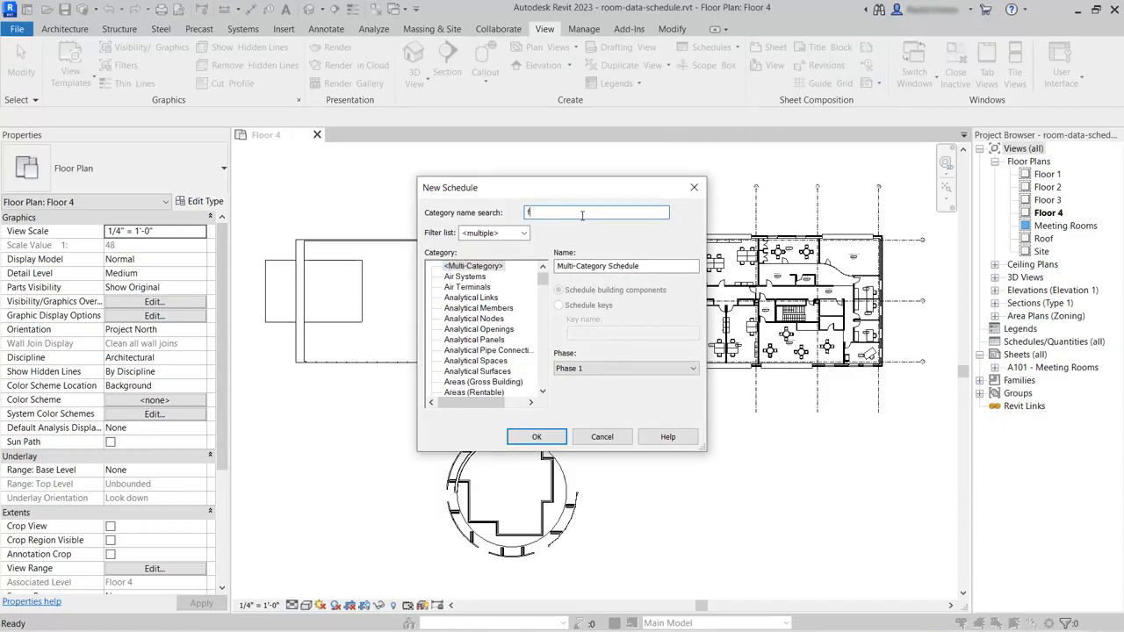
text(furn)
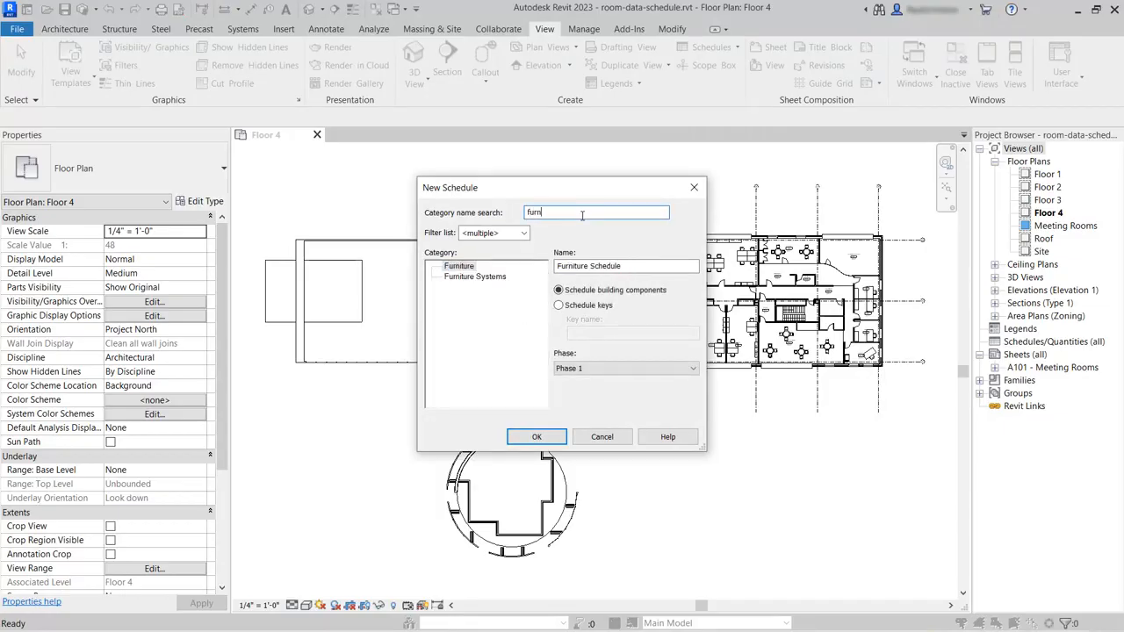
click(461, 269)
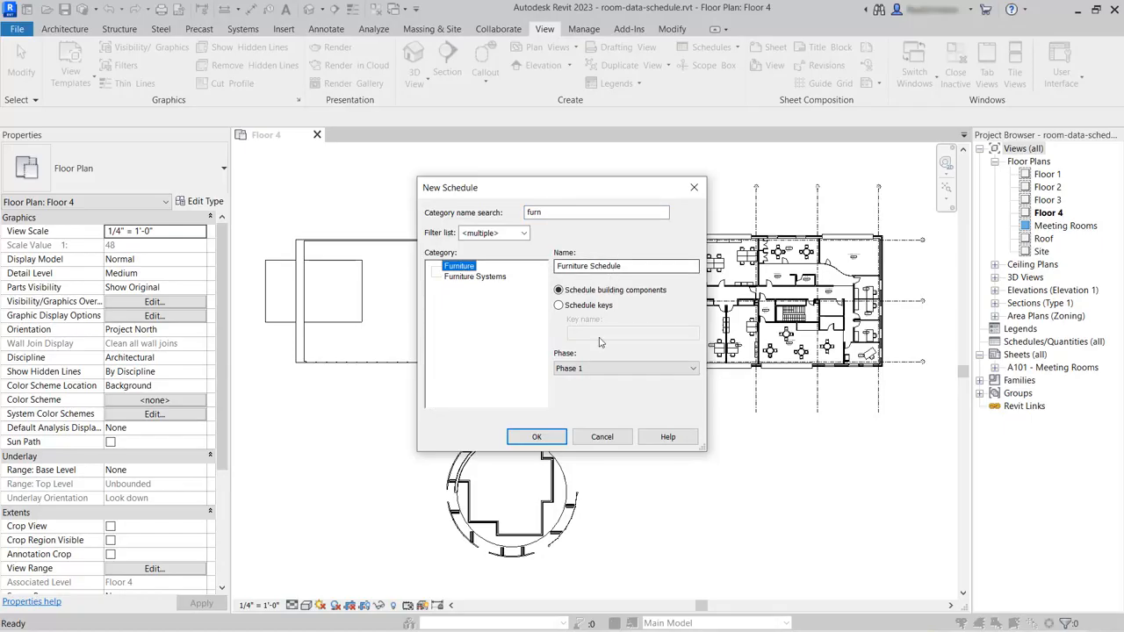
click(536, 437)
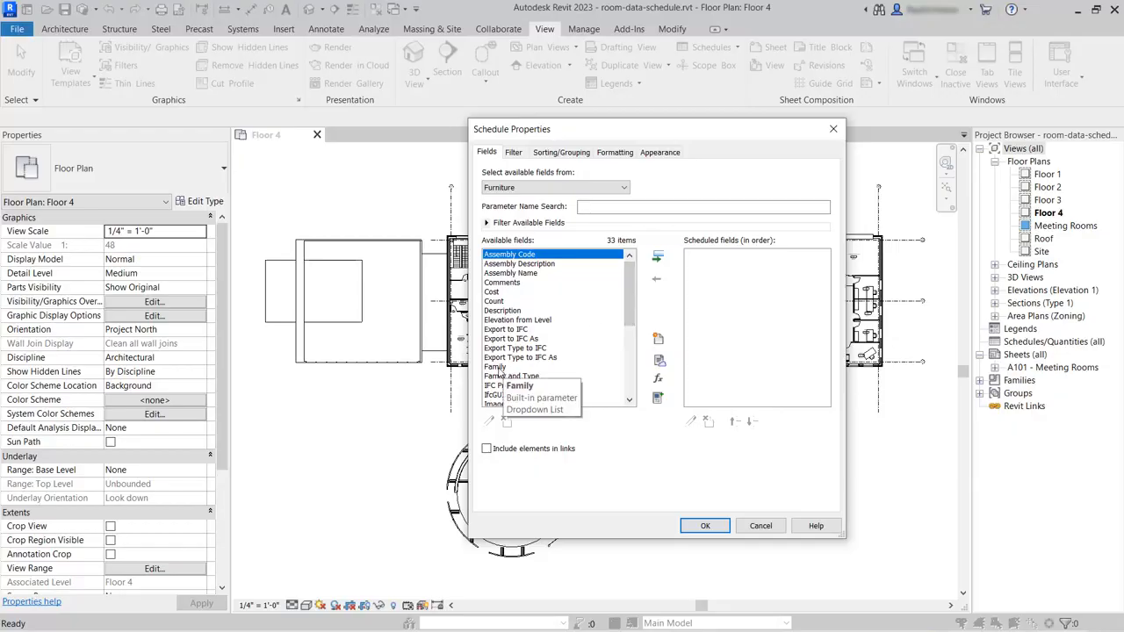
- Add the furniture fields Family and Type to the scheduled fields
click(497, 367)
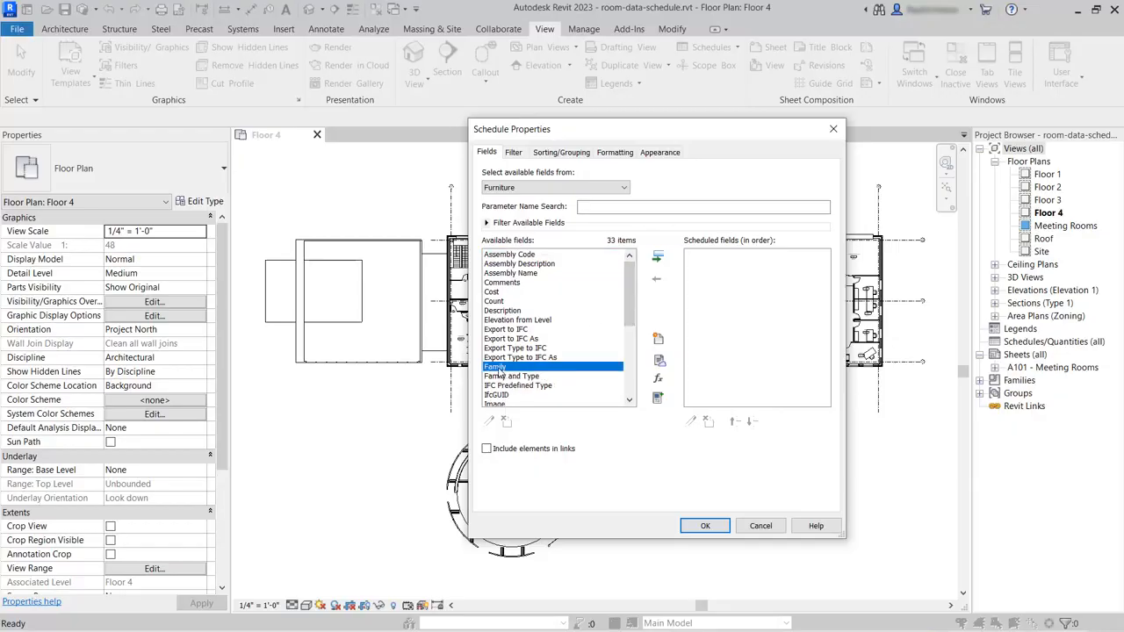
click(658, 256)
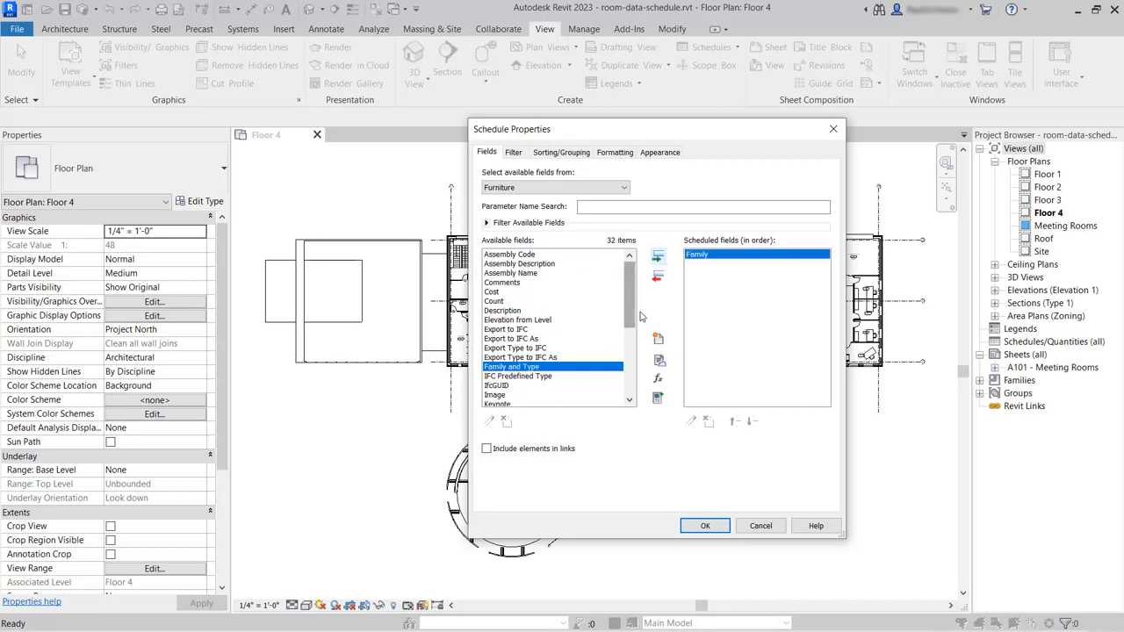
drag(631, 301, 630, 357)
click(509, 367)
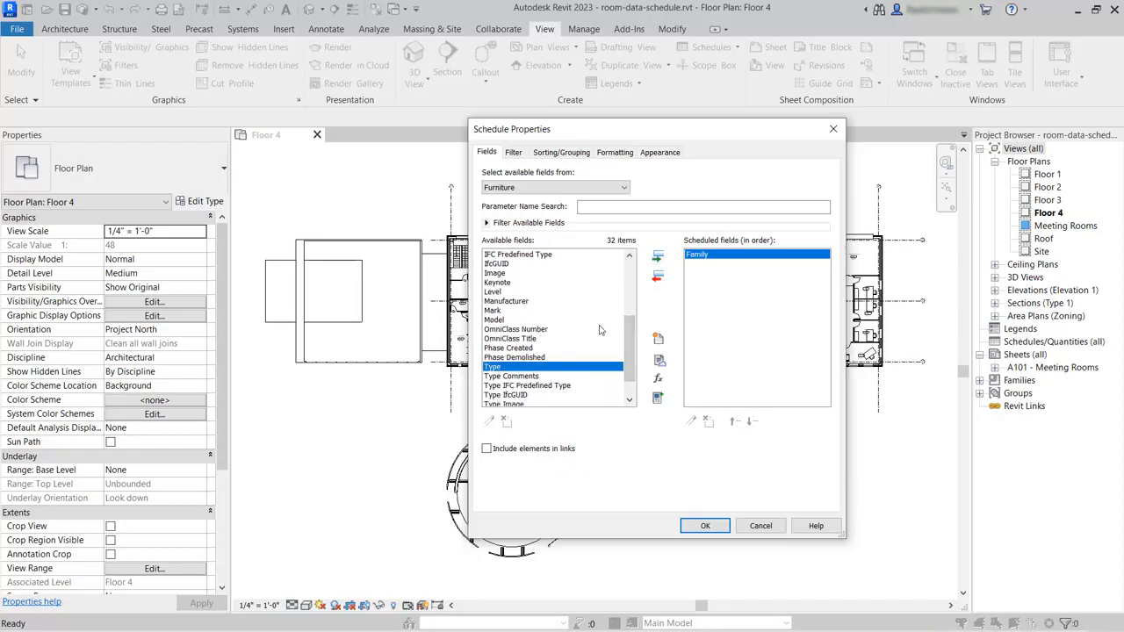
click(657, 258)
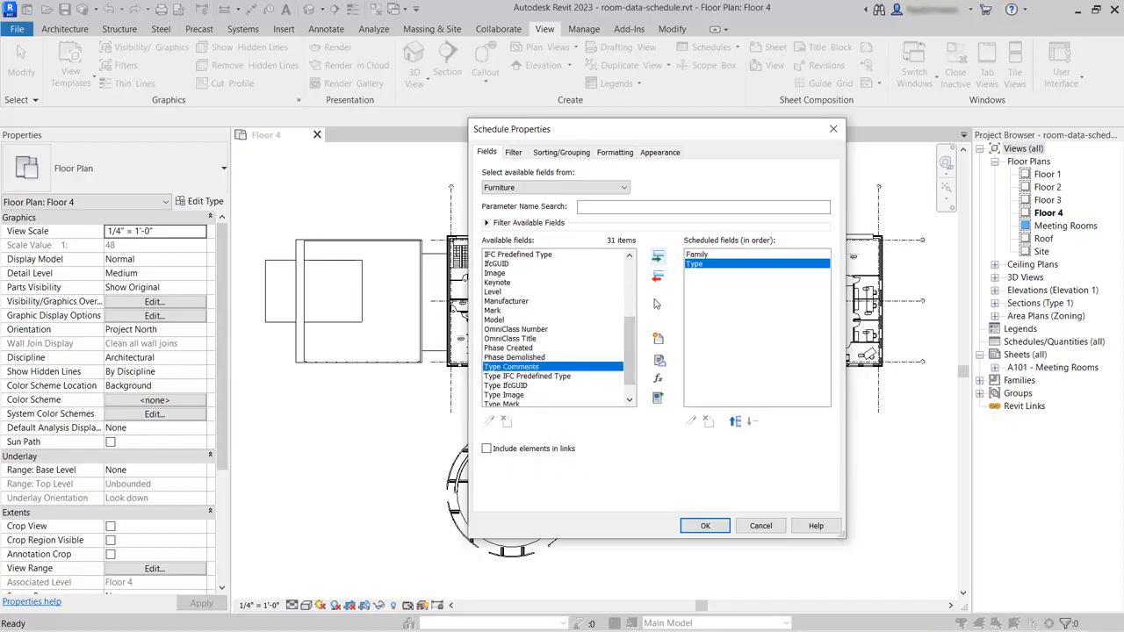
- Add the room fields Room: Name, Room: Number and Room: Level to the furniture schedule
click(538, 188)
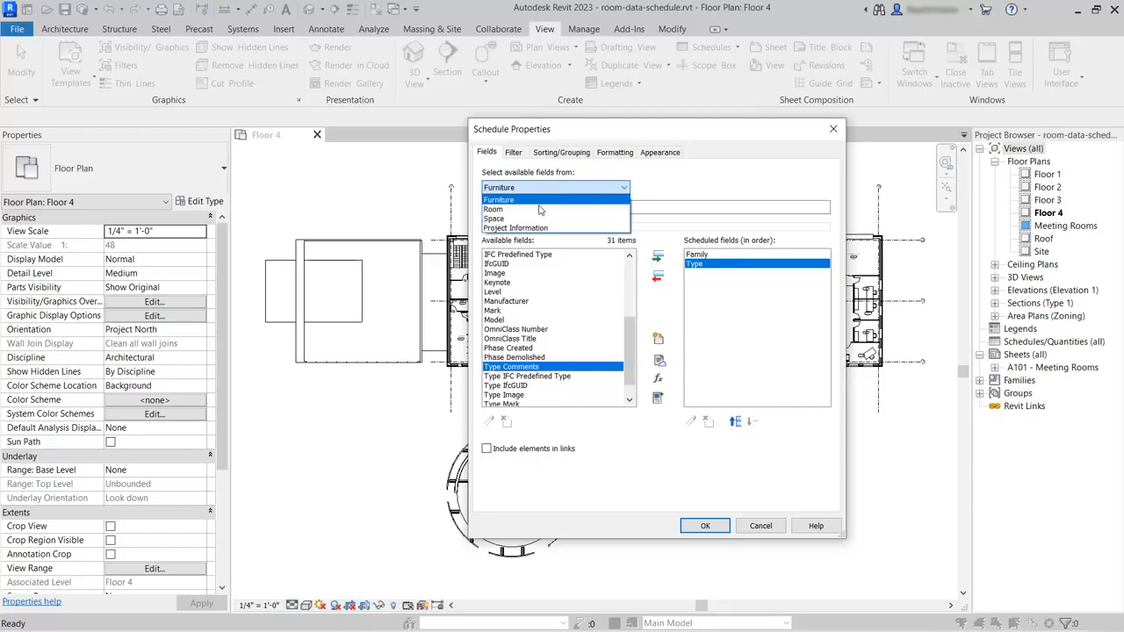
click(539, 210)
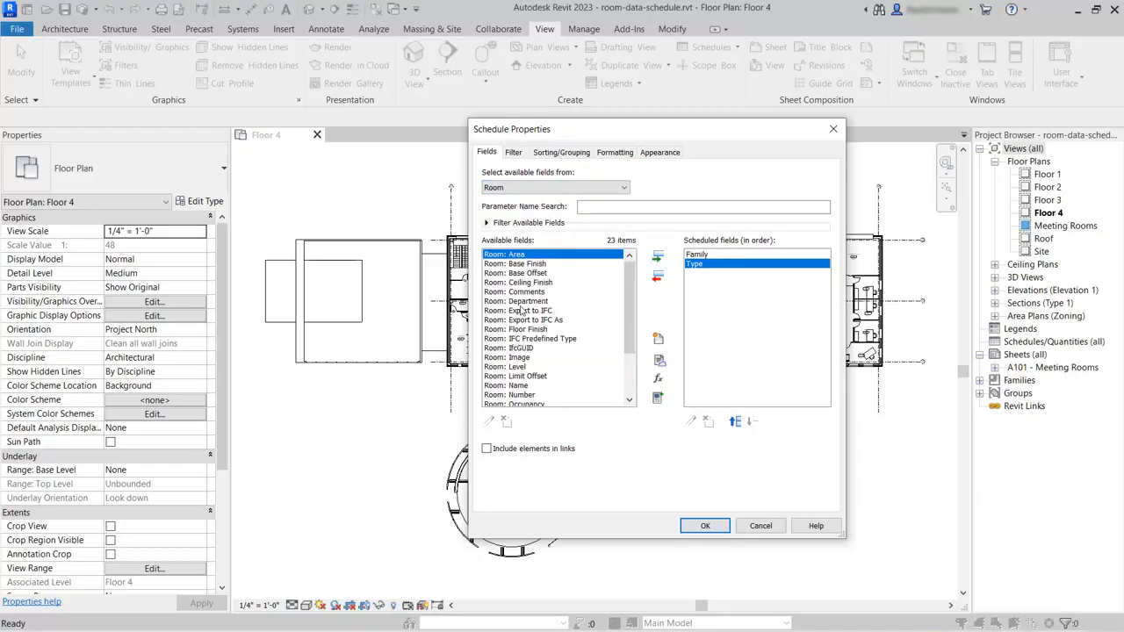
click(518, 385)
click(657, 256)
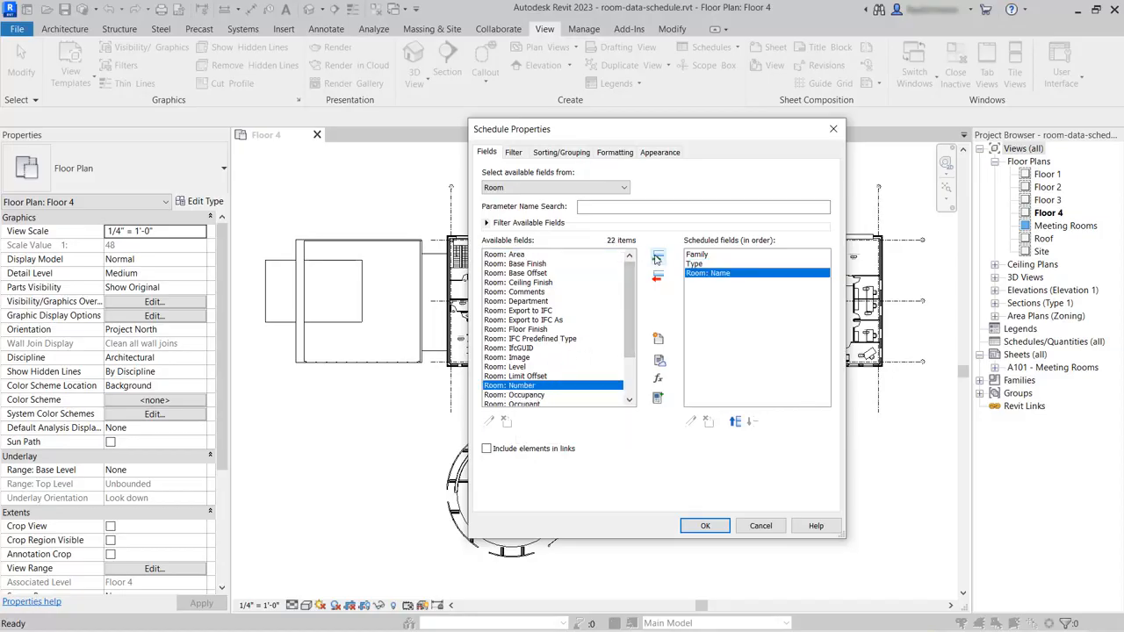
click(657, 257)
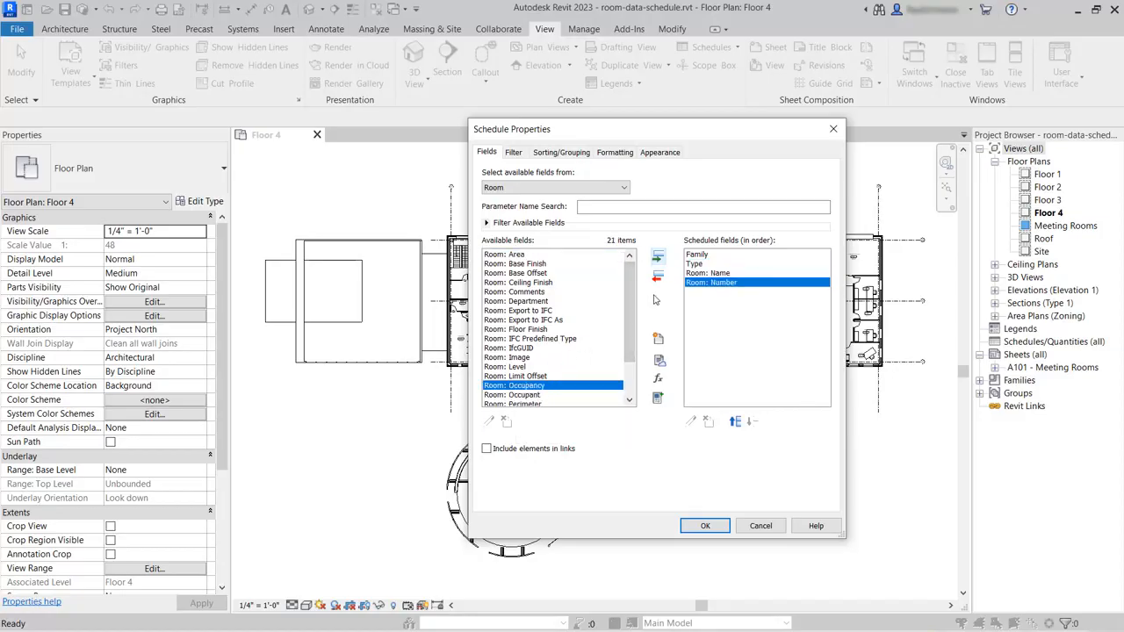
click(517, 367)
click(657, 257)
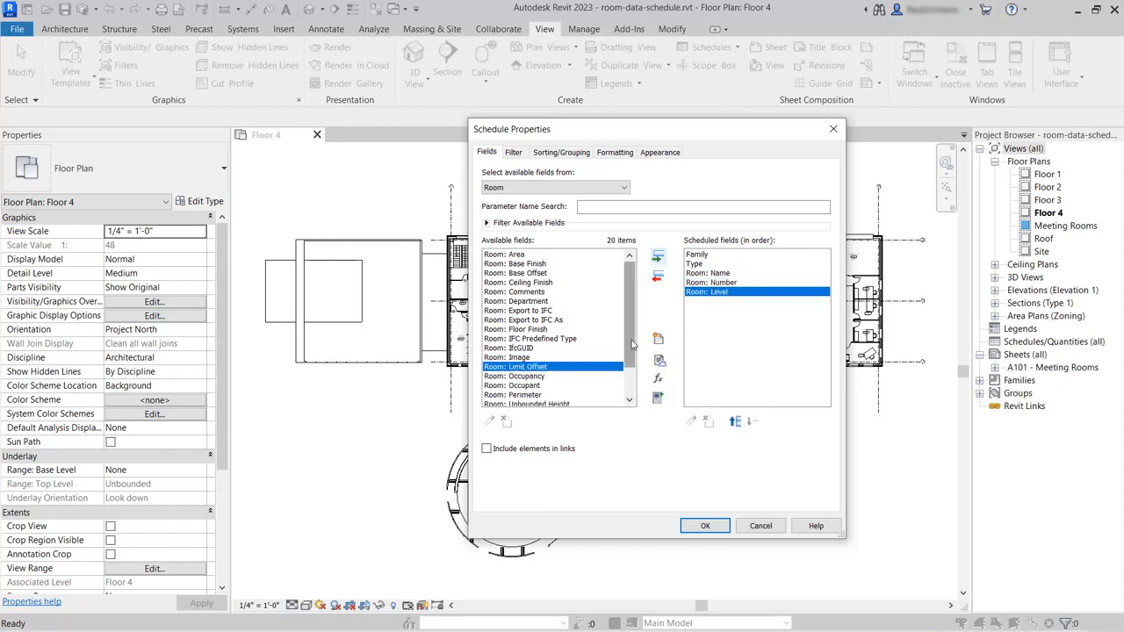
- Sort the schedule by Family with a header and blank line, secondarily by Type, and generate it
click(567, 153)
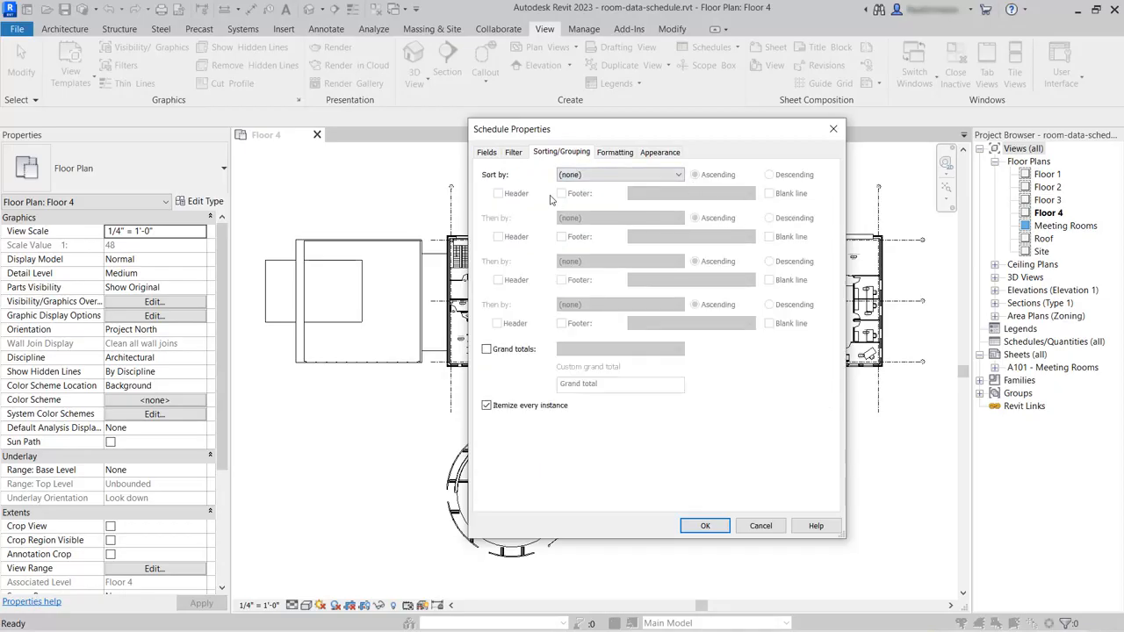
click(605, 177)
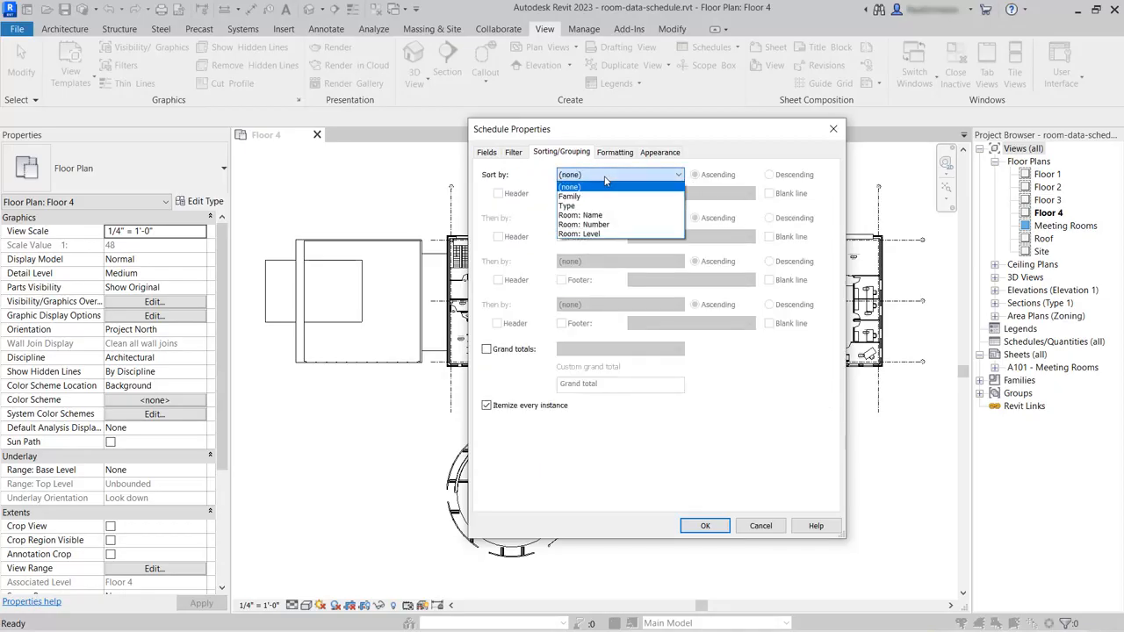
click(597, 196)
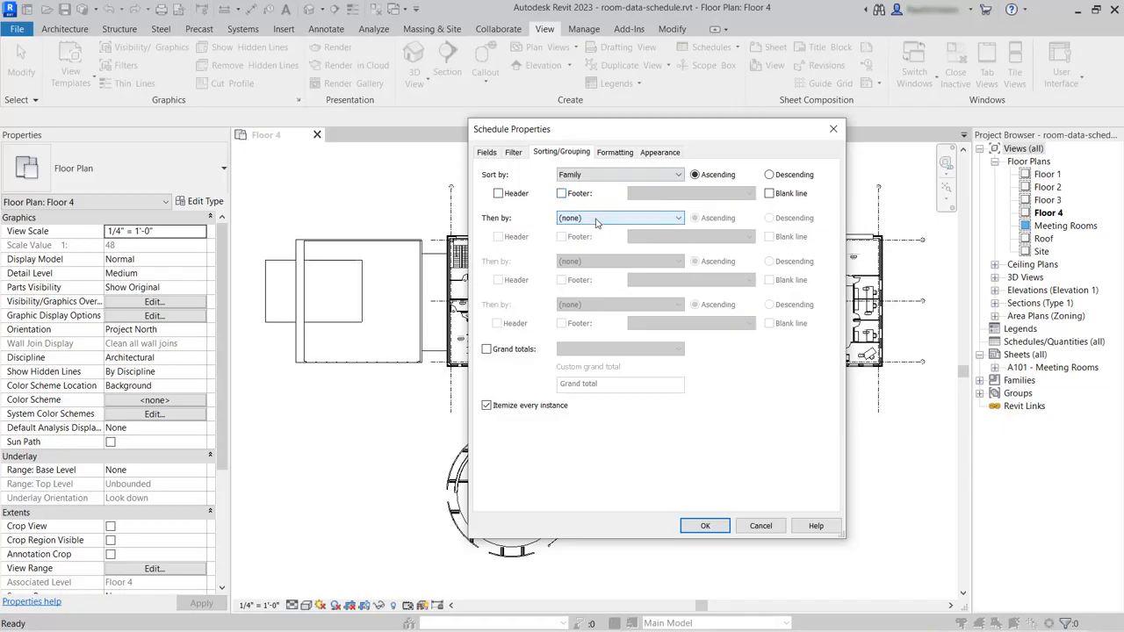
click(596, 219)
click(586, 254)
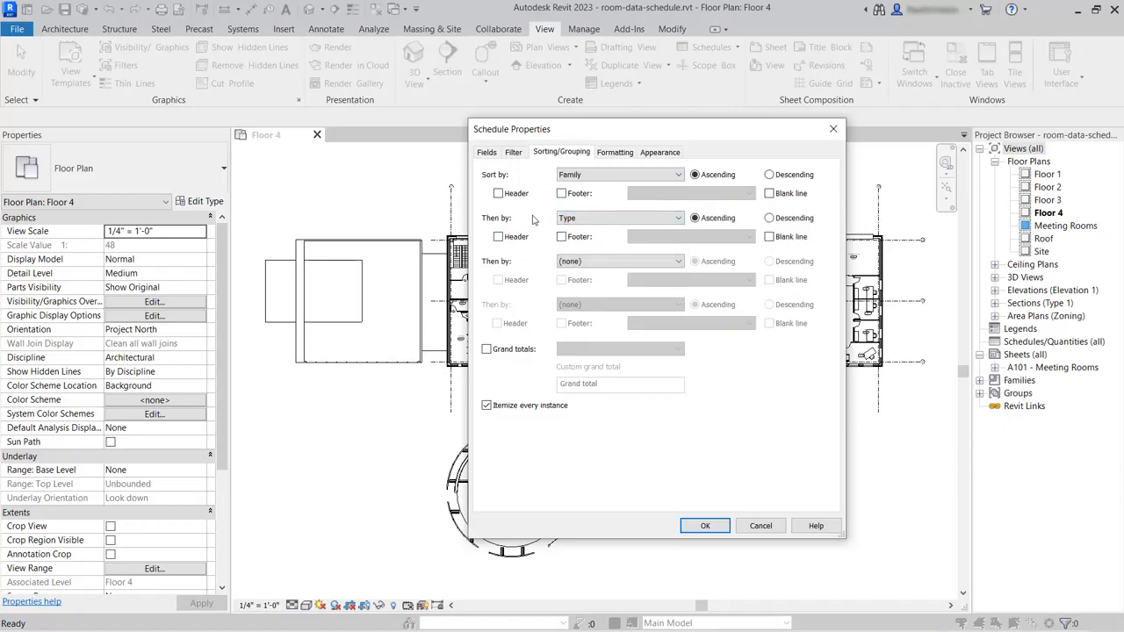
click(498, 194)
click(770, 194)
click(705, 526)
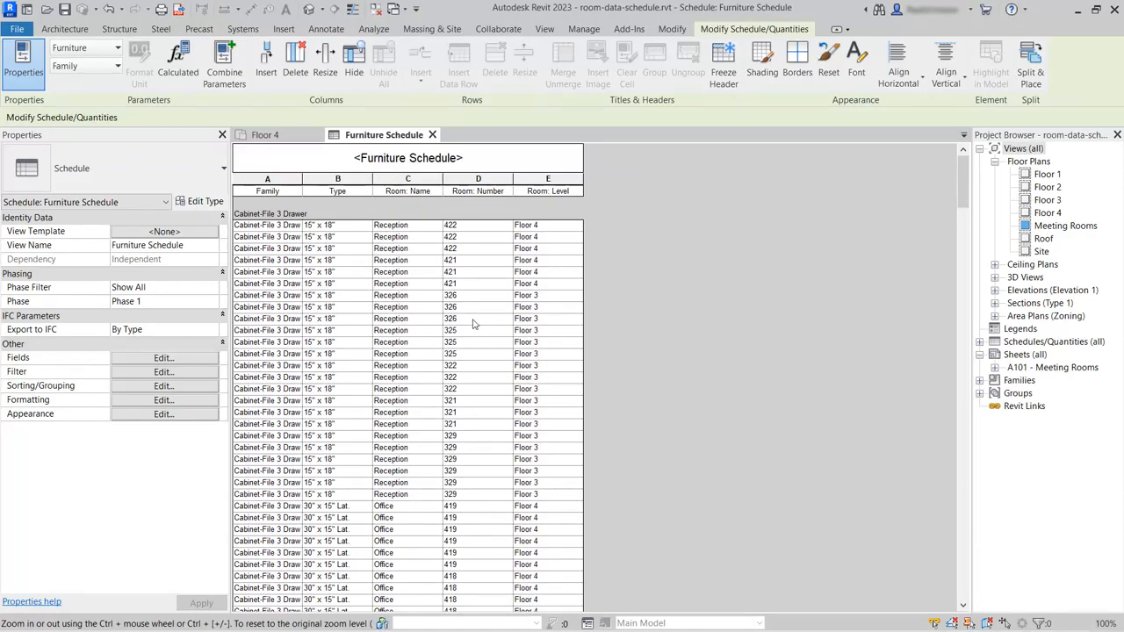
- Highlight the Chair-Executive listed for Office 411 in the model and view it within its surrounding rooms on the Floor 4 plan
scroll(601, 315, down, 5)
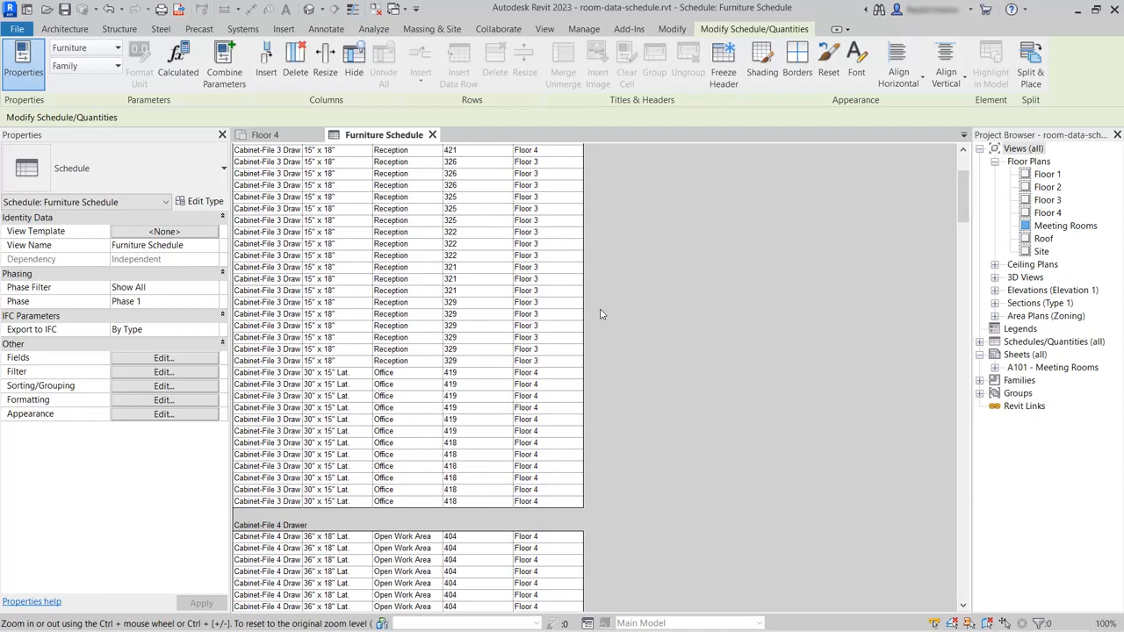
scroll(601, 314, down, 6)
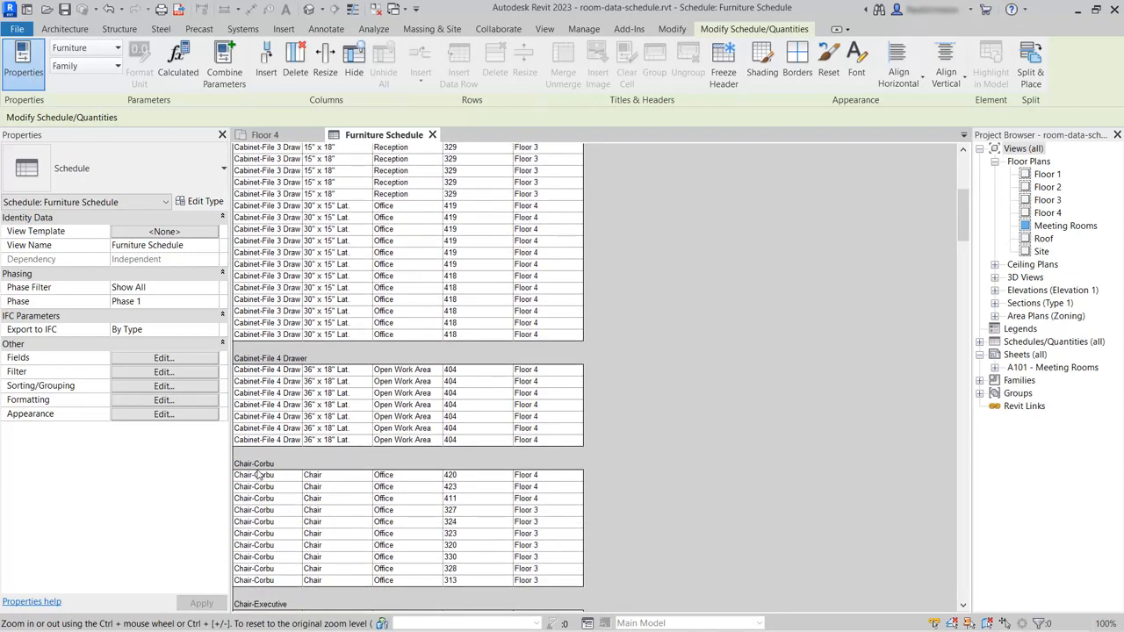
scroll(727, 425, down, 7)
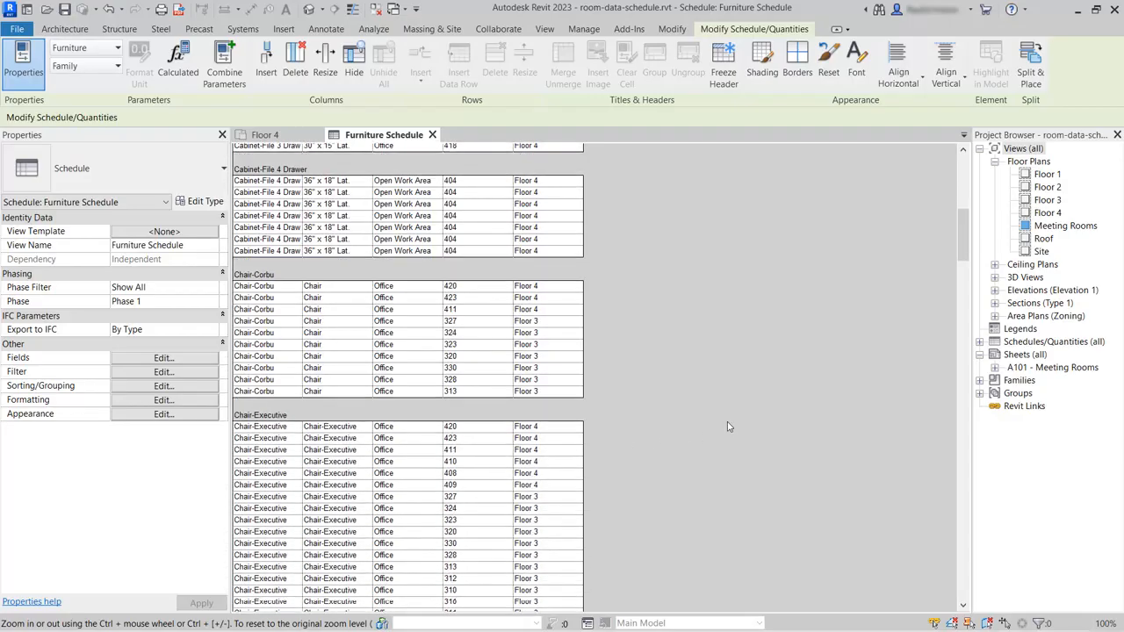
scroll(727, 427, down, 3)
scroll(727, 427, down, 1)
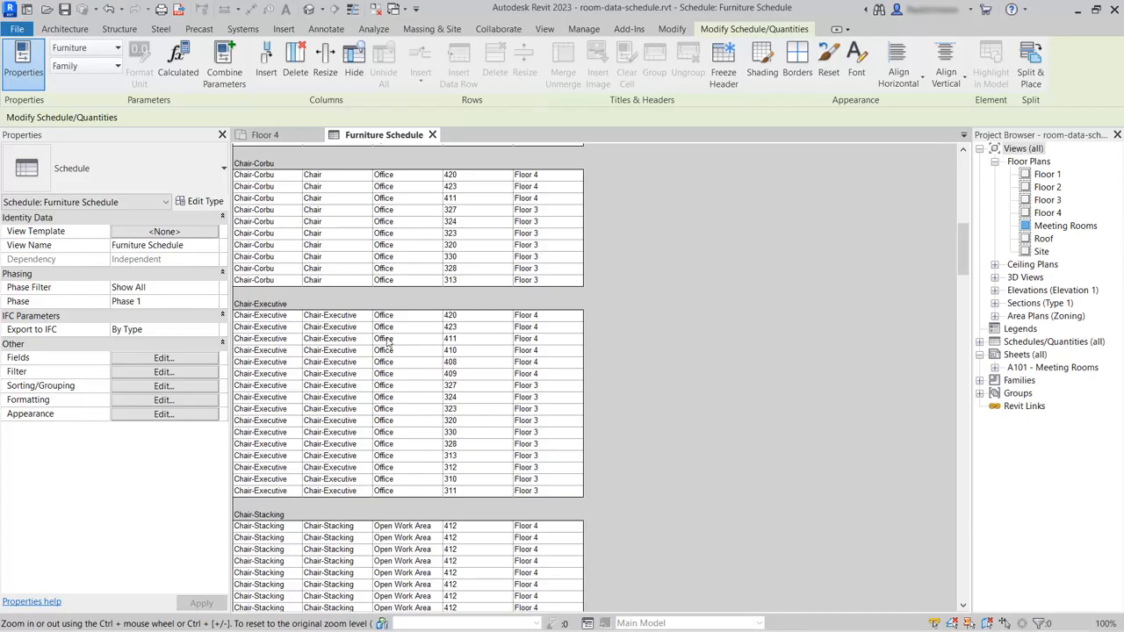
click(265, 339)
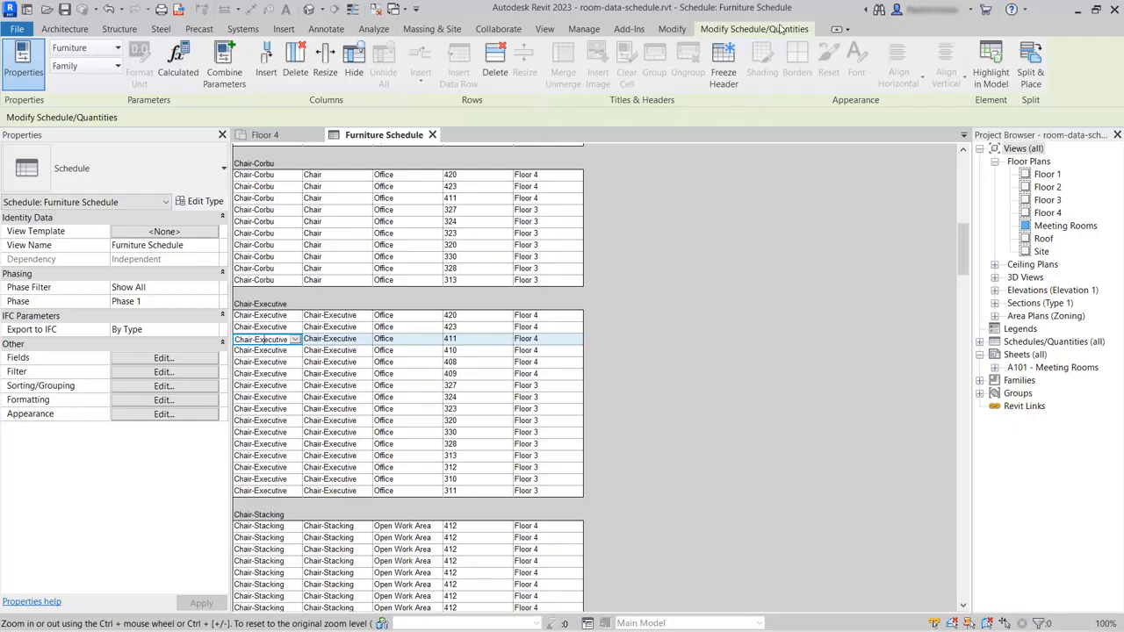
click(992, 69)
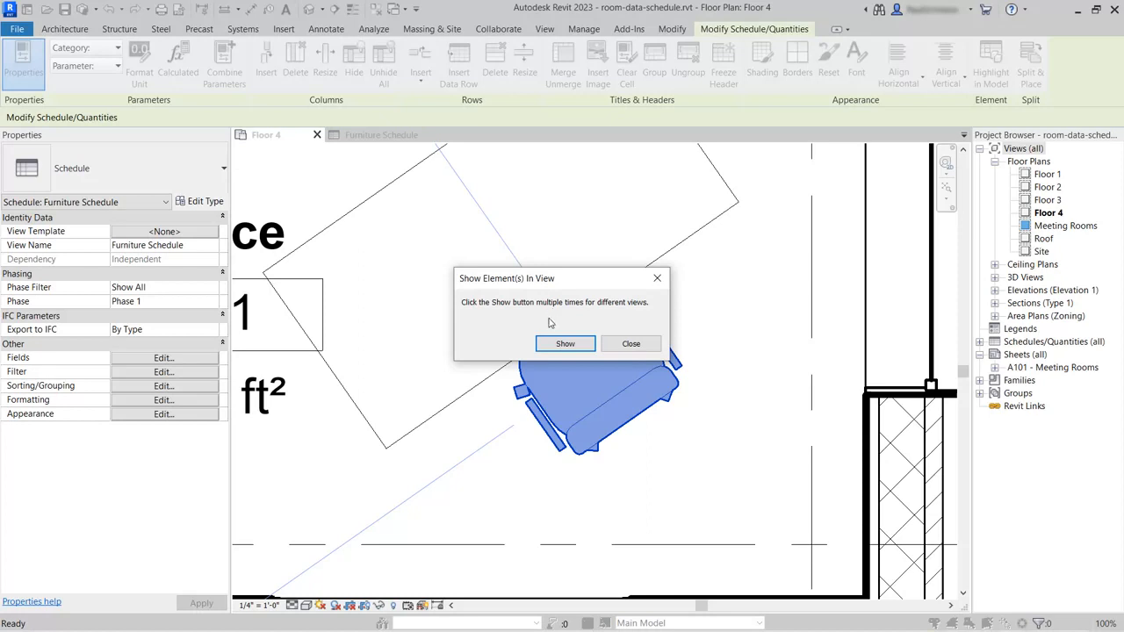
click(631, 343)
click(672, 347)
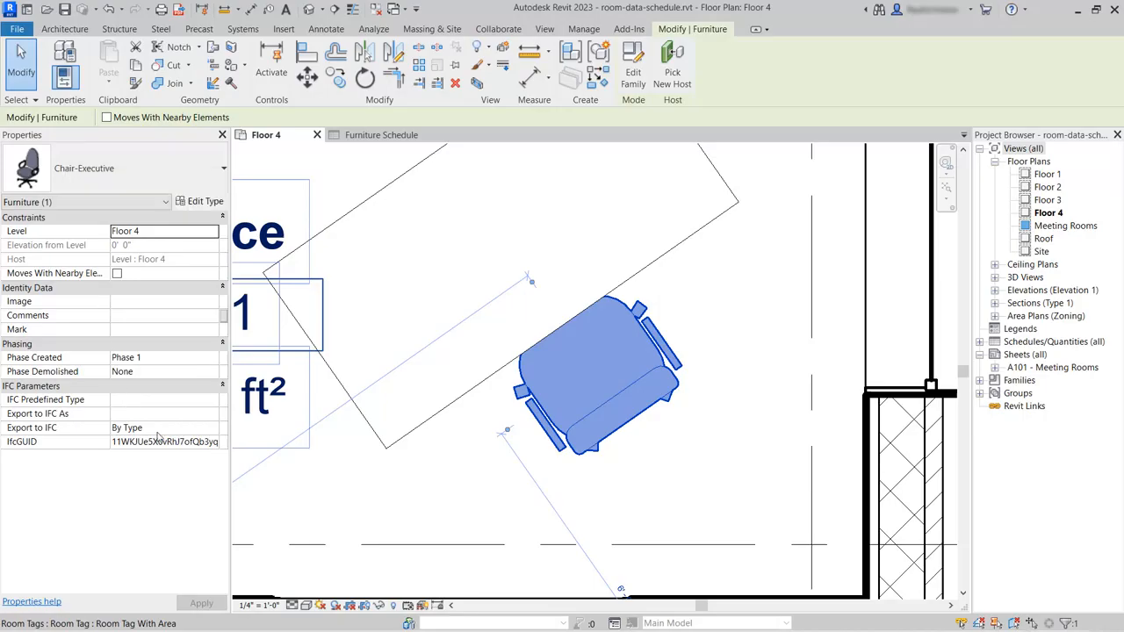
scroll(611, 346, down, 8)
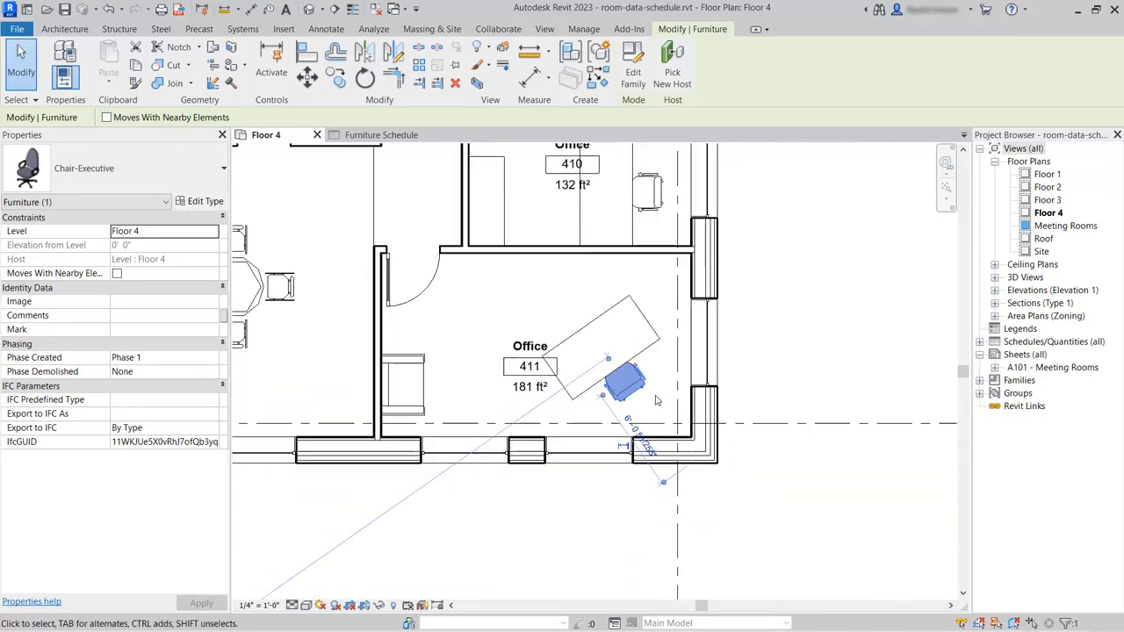
middle_drag(657, 399, 773, 470)
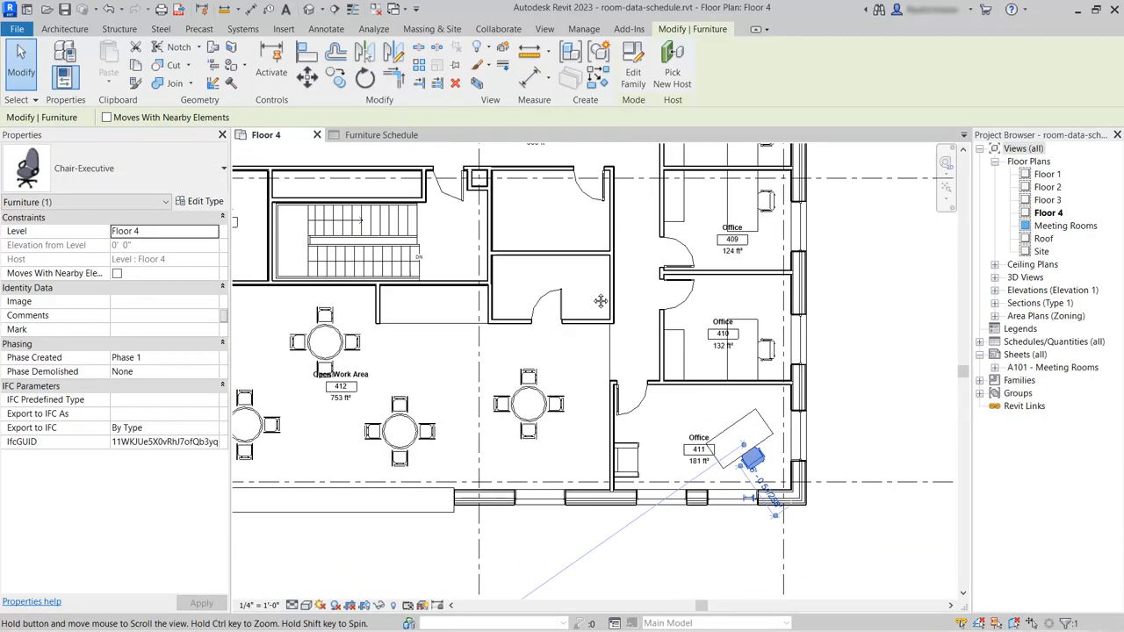
- Highlight a Chair-Stacking listed for Open Work Area 412 in the model and view it within its surrounding rooms on the Floor 4 plan
click(384, 135)
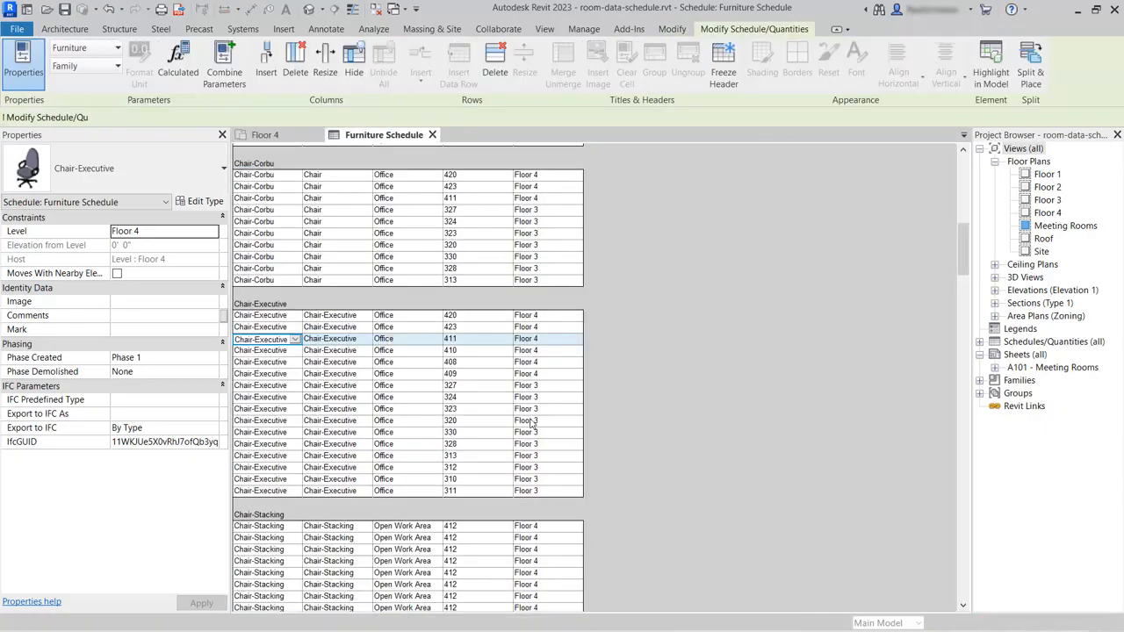
scroll(420, 398, down, 5)
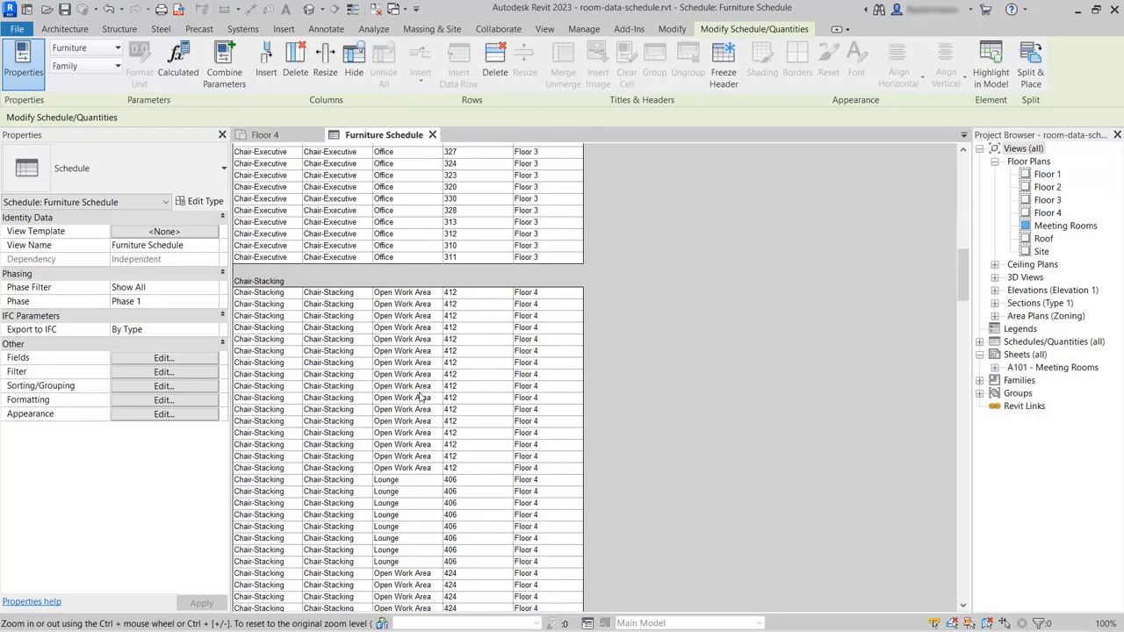
scroll(420, 398, down, 1)
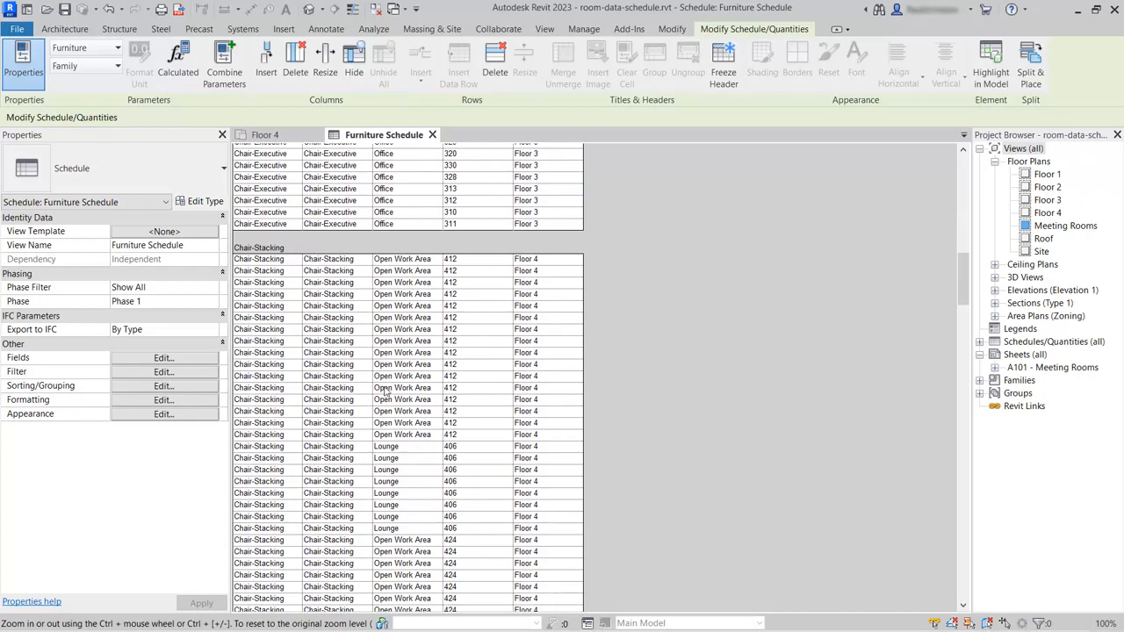
click(272, 401)
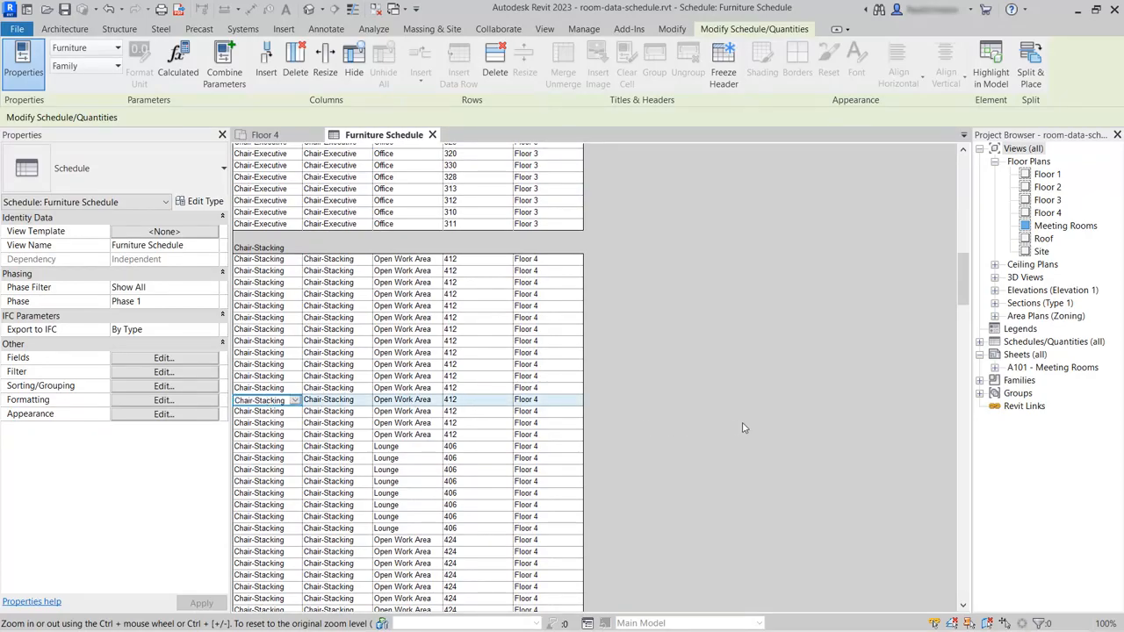
click(990, 75)
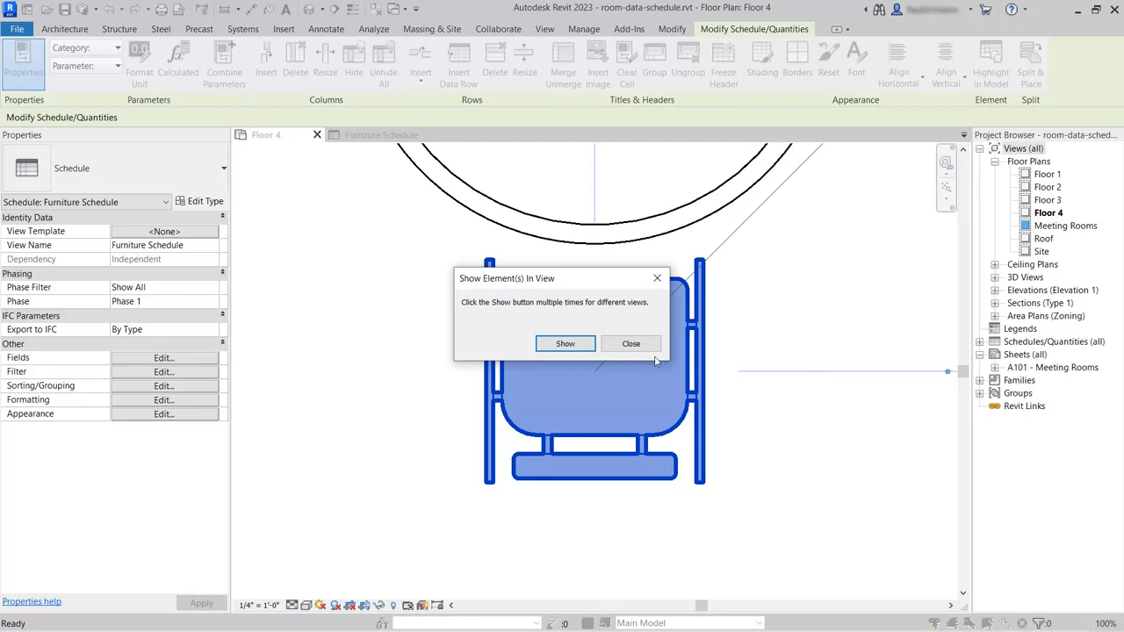
click(632, 345)
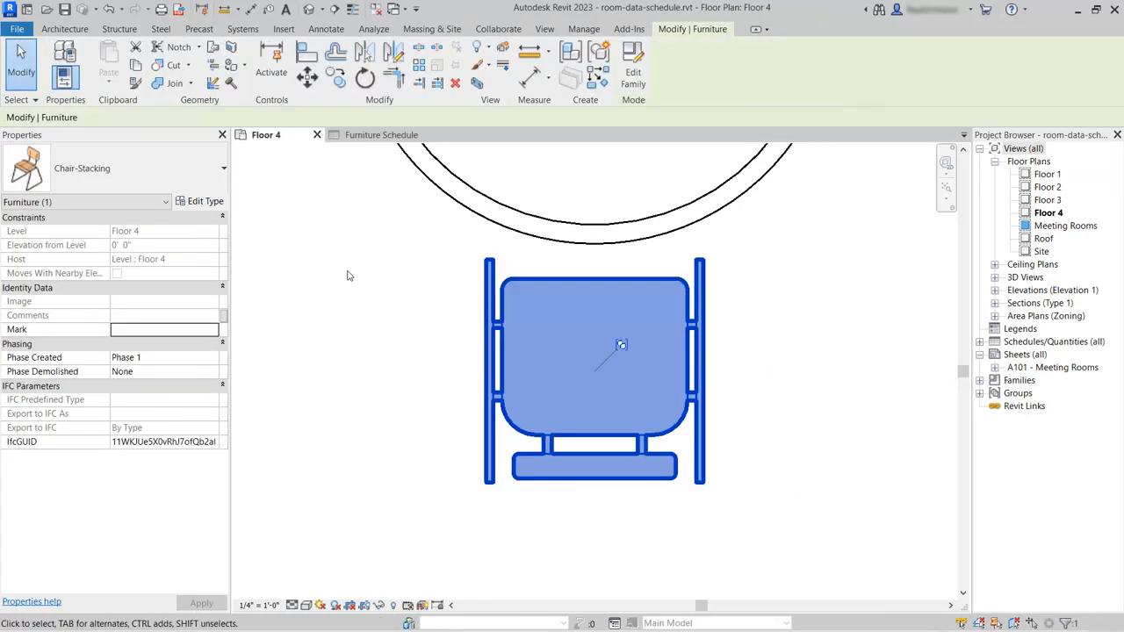
scroll(385, 472, down, 8)
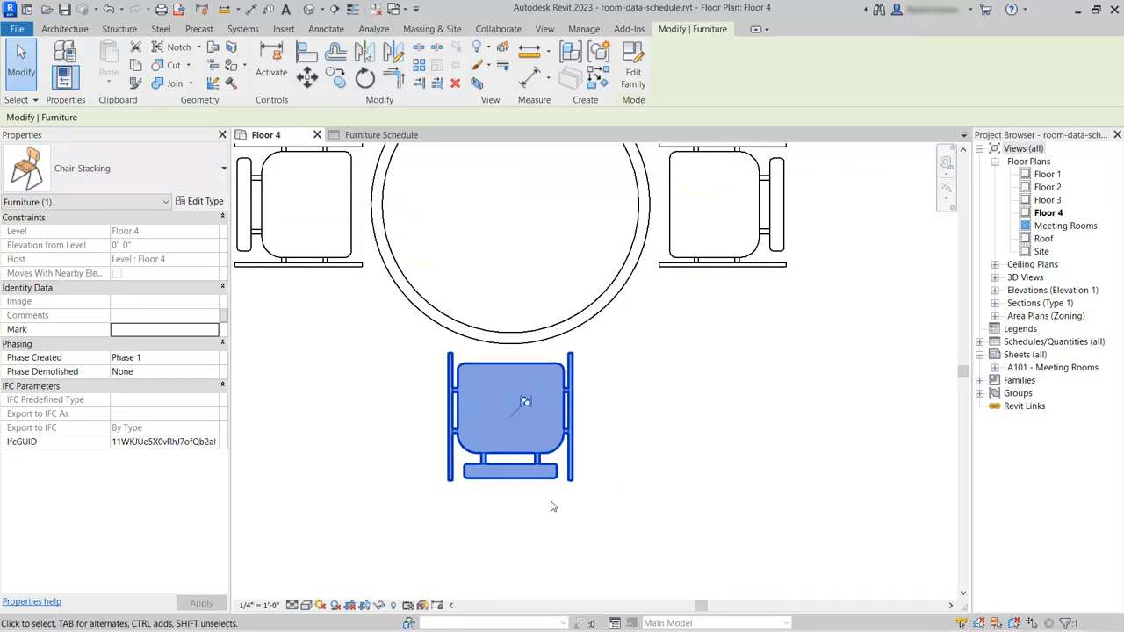
scroll(623, 466, down, 4)
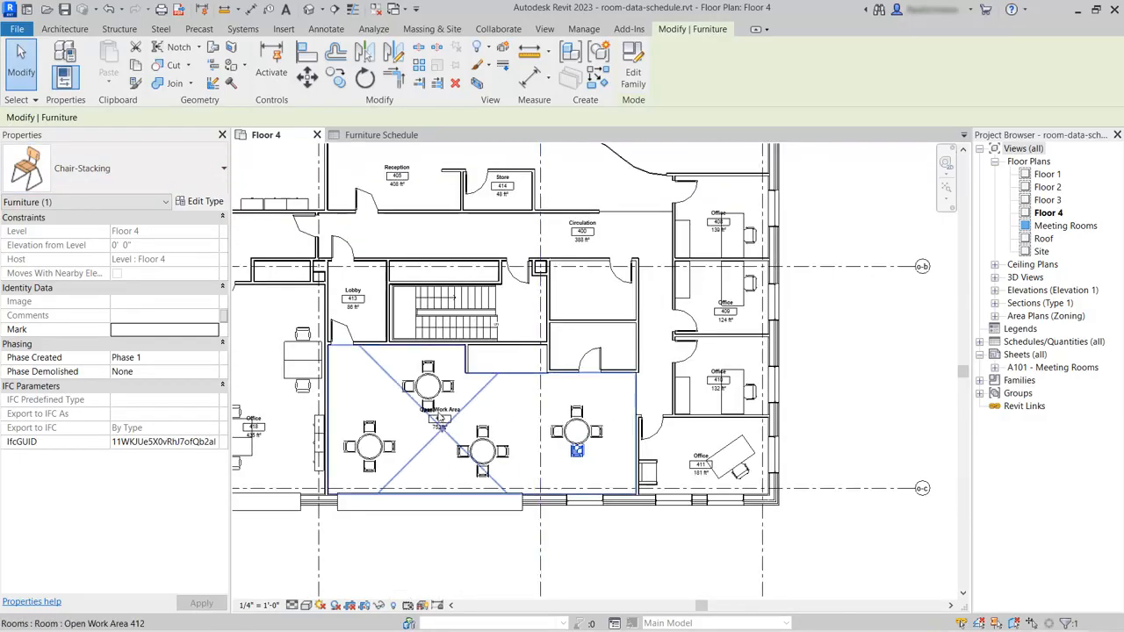
middle_drag(613, 454, 757, 538)
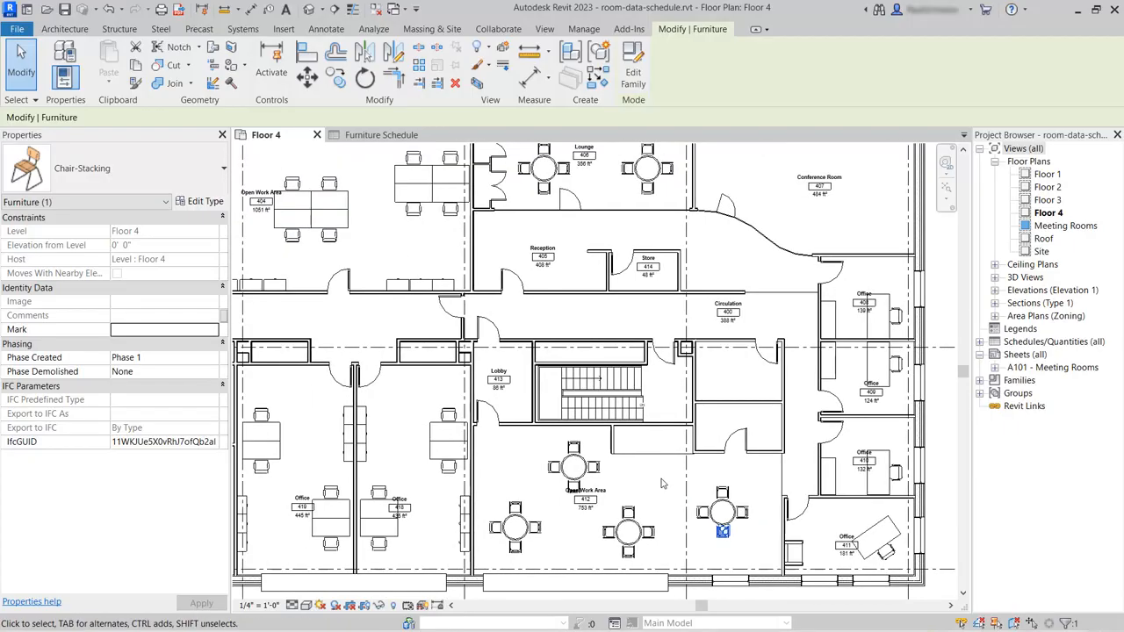
scroll(663, 483, down, 1)
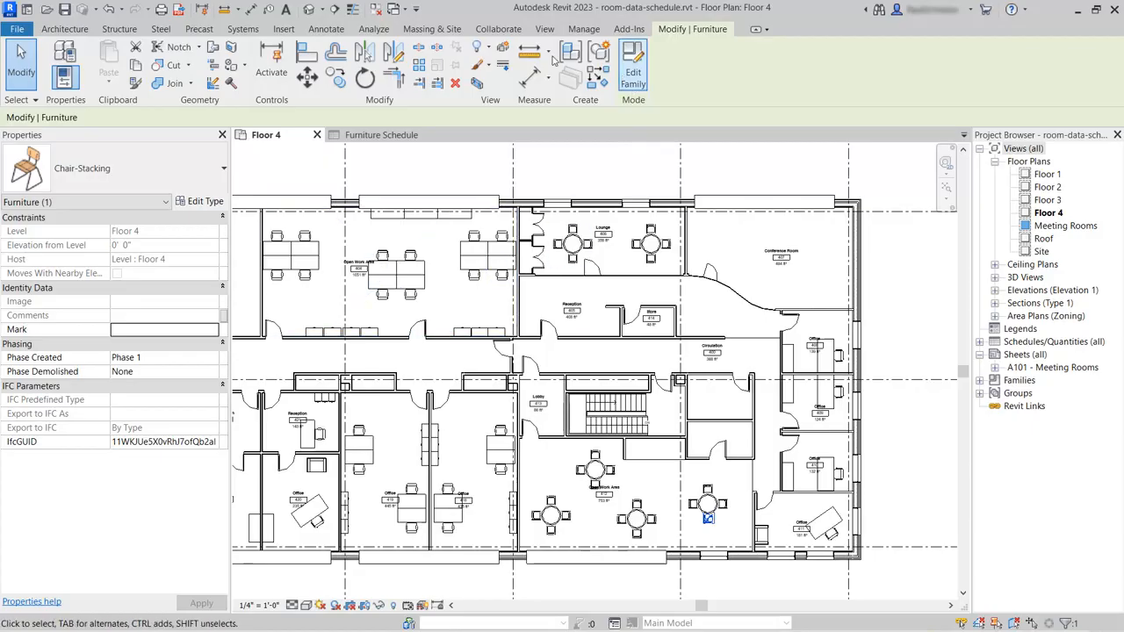
- Create a new schedule for the Rooms category named Room Data Schedule, scheduling building components
click(545, 30)
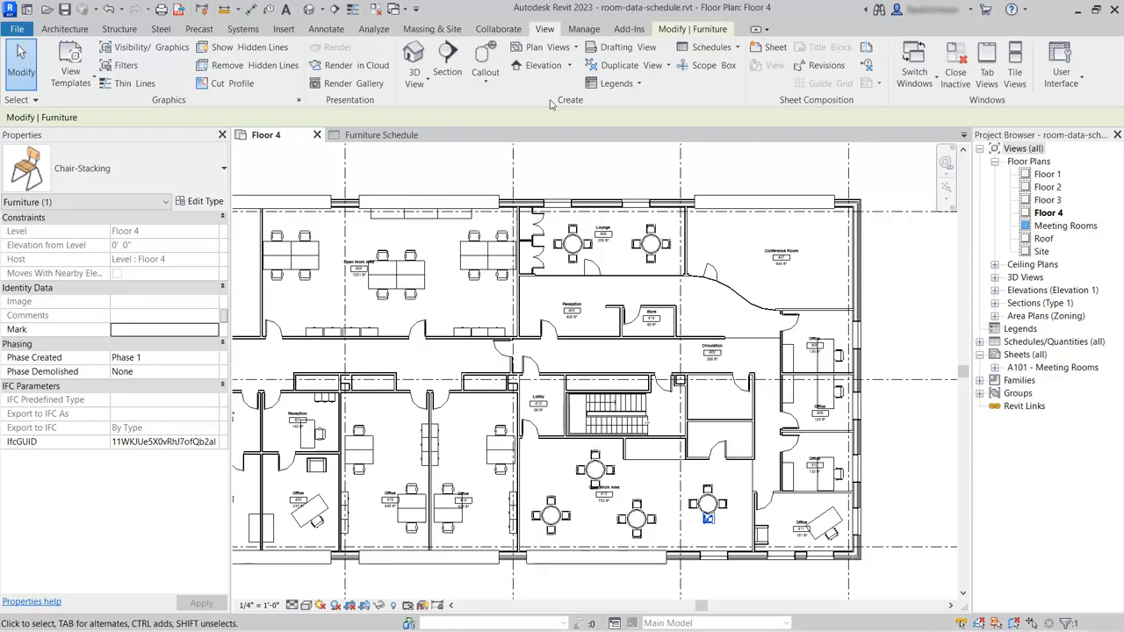
click(735, 49)
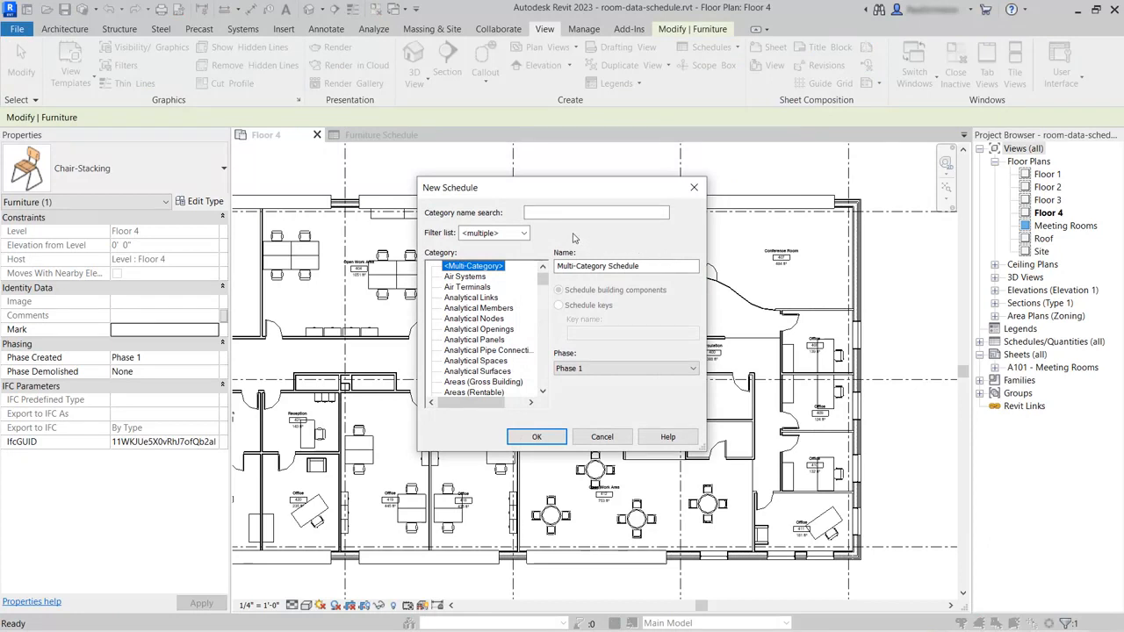
click(561, 213)
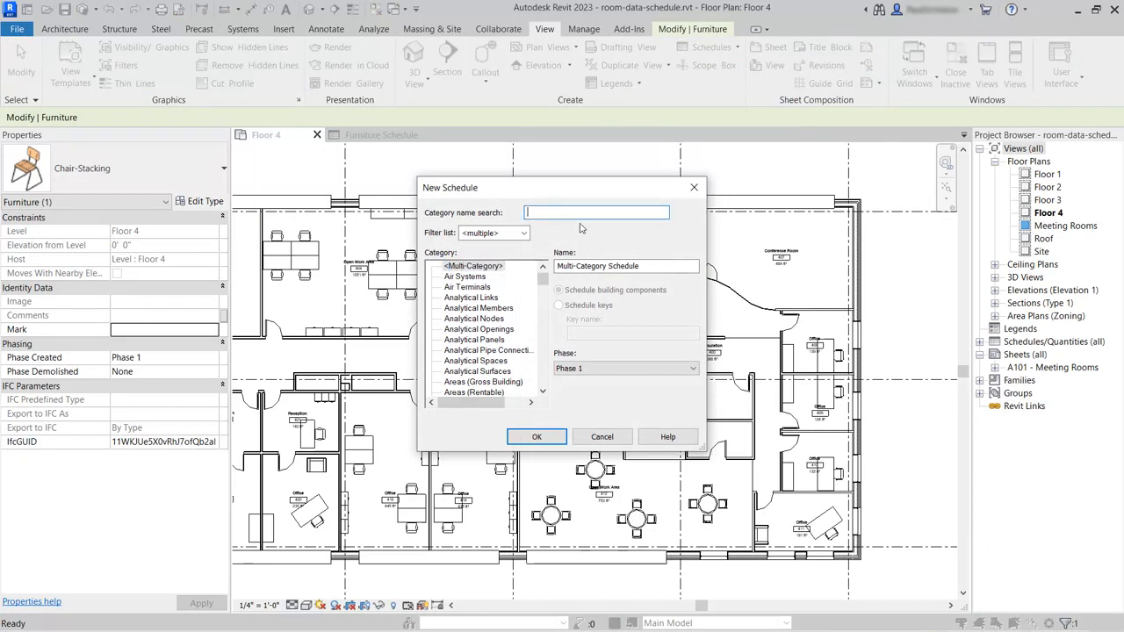
text(room)
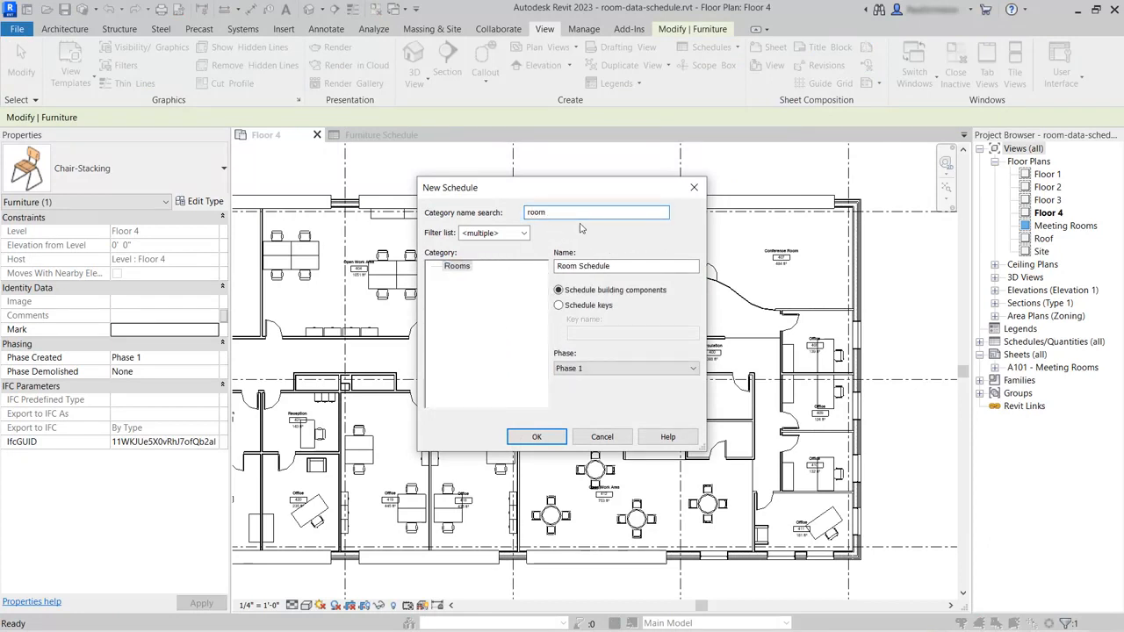
click(458, 269)
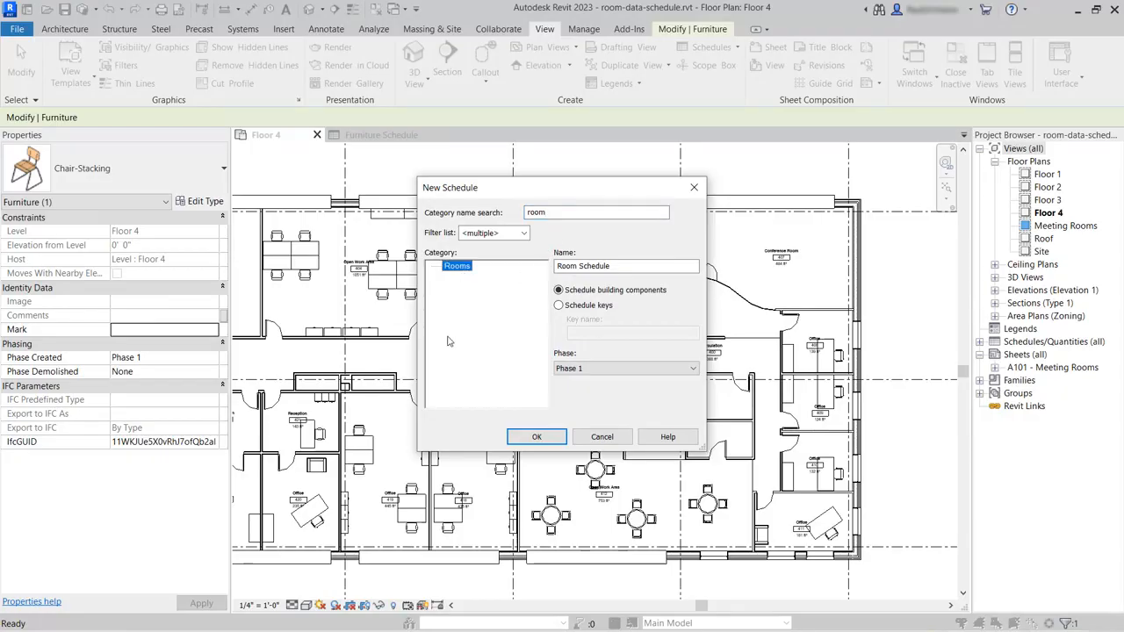
click(580, 265)
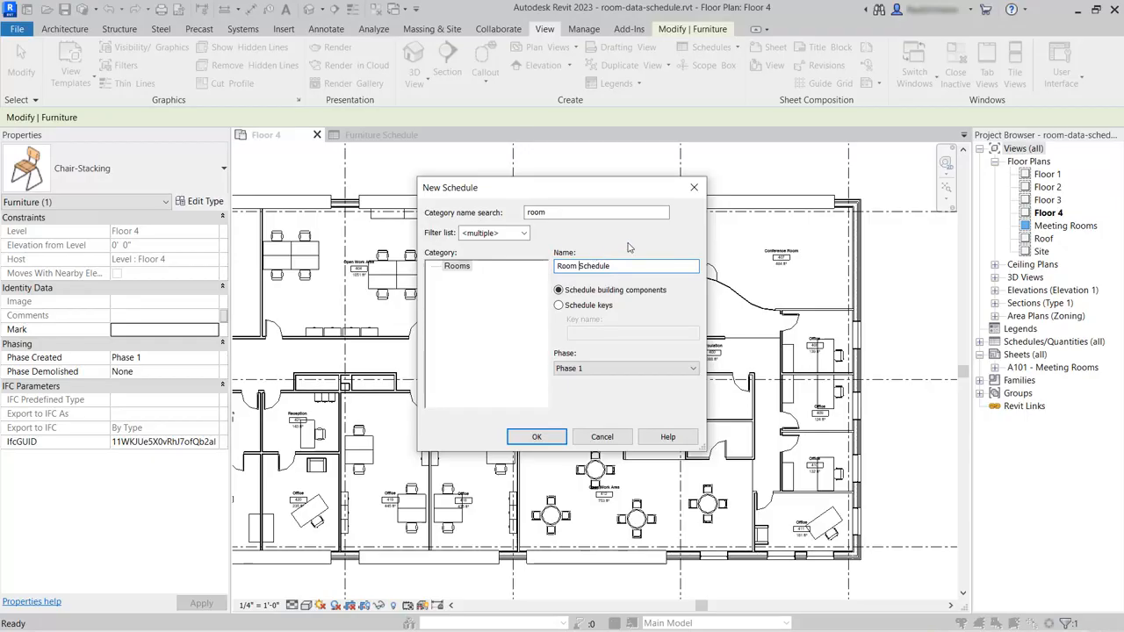
text(Data)
click(537, 438)
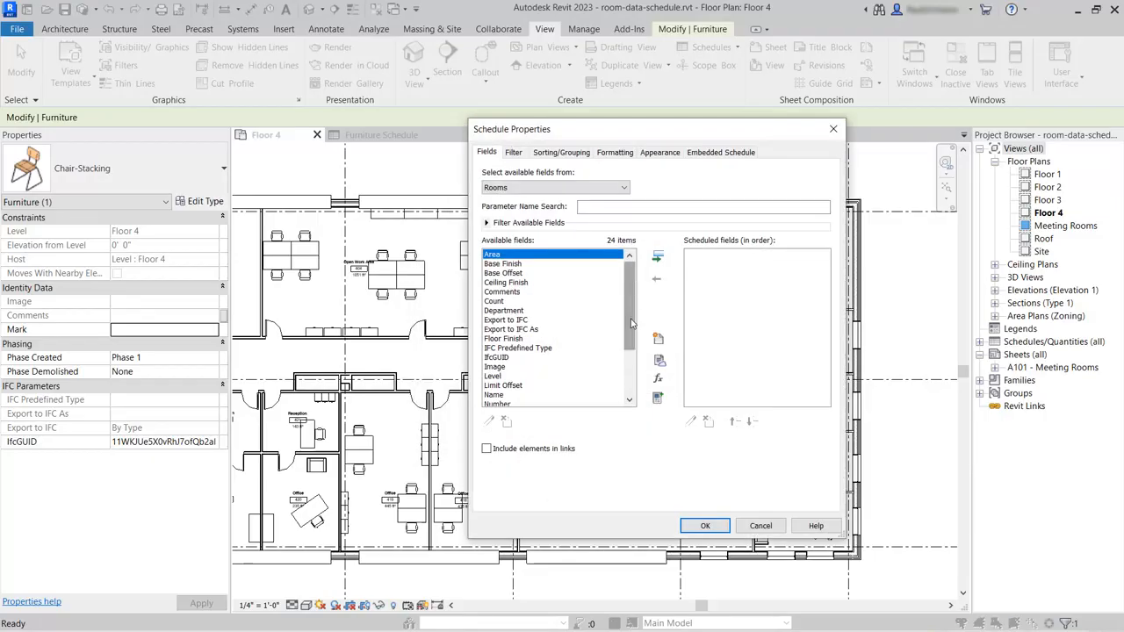
- Add the room fields Number, Name and Level, in that order, to the scheduled fields
drag(630, 321, 631, 332)
click(516, 386)
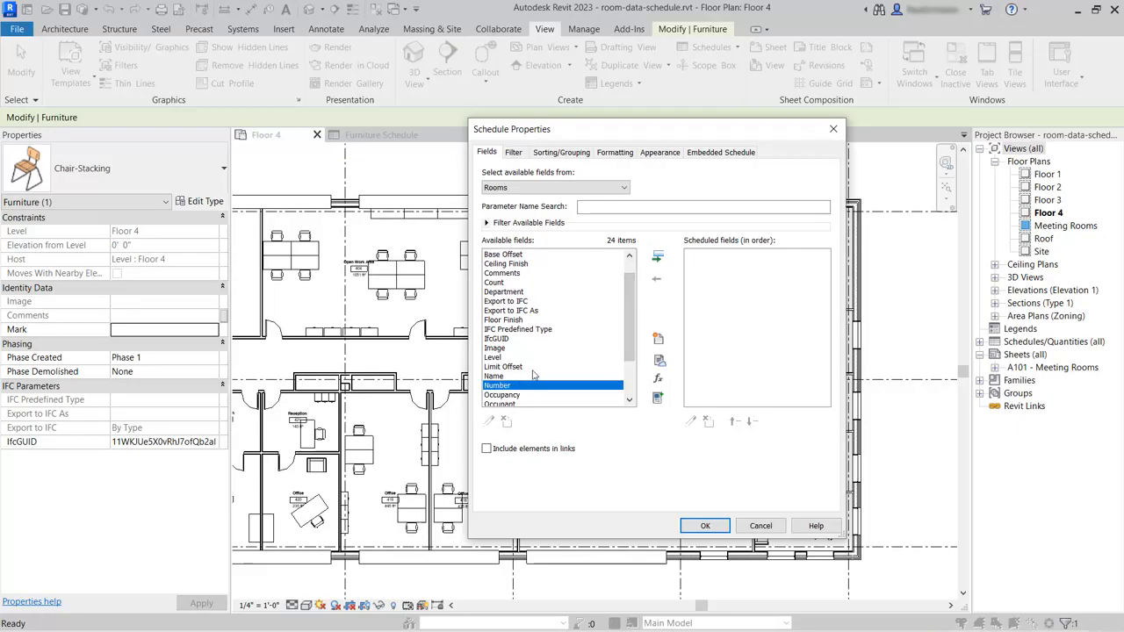
click(657, 257)
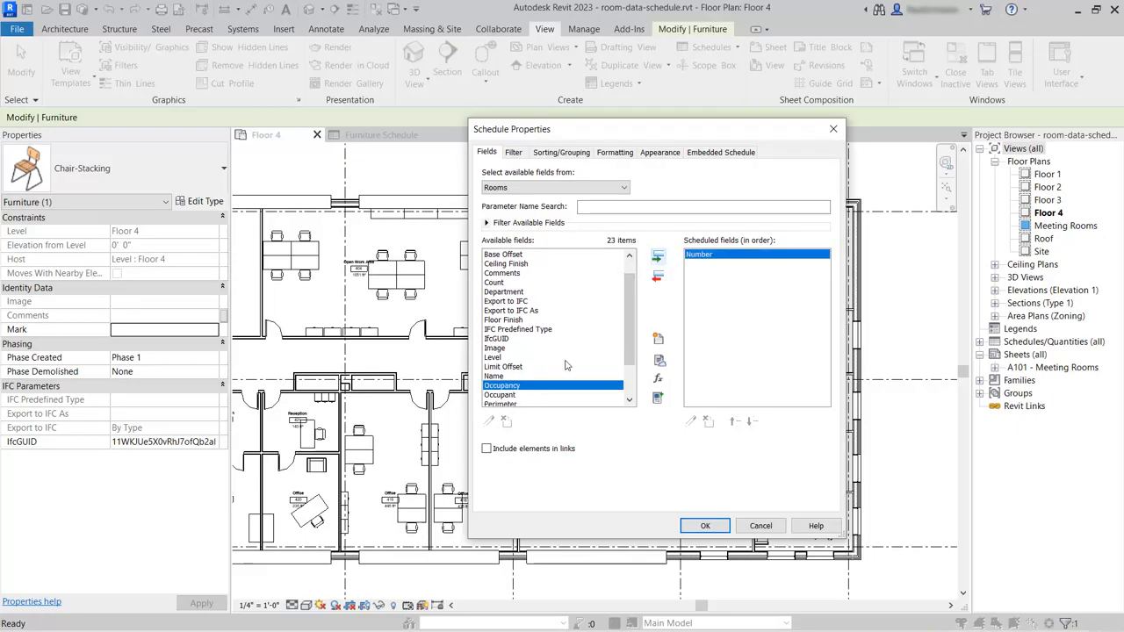
click(505, 375)
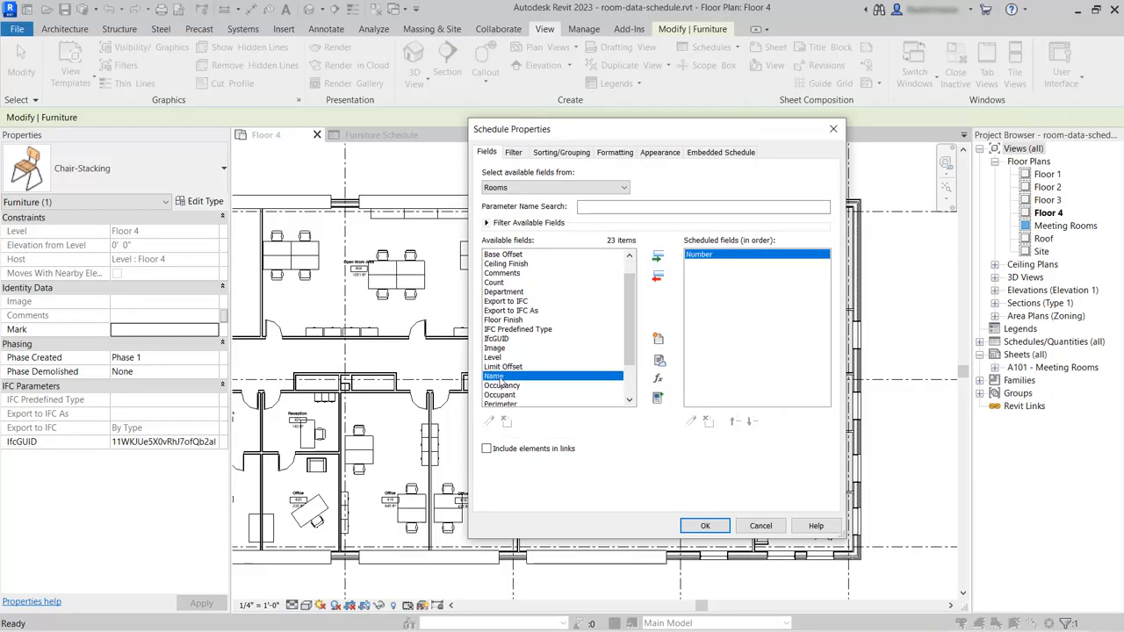
click(658, 257)
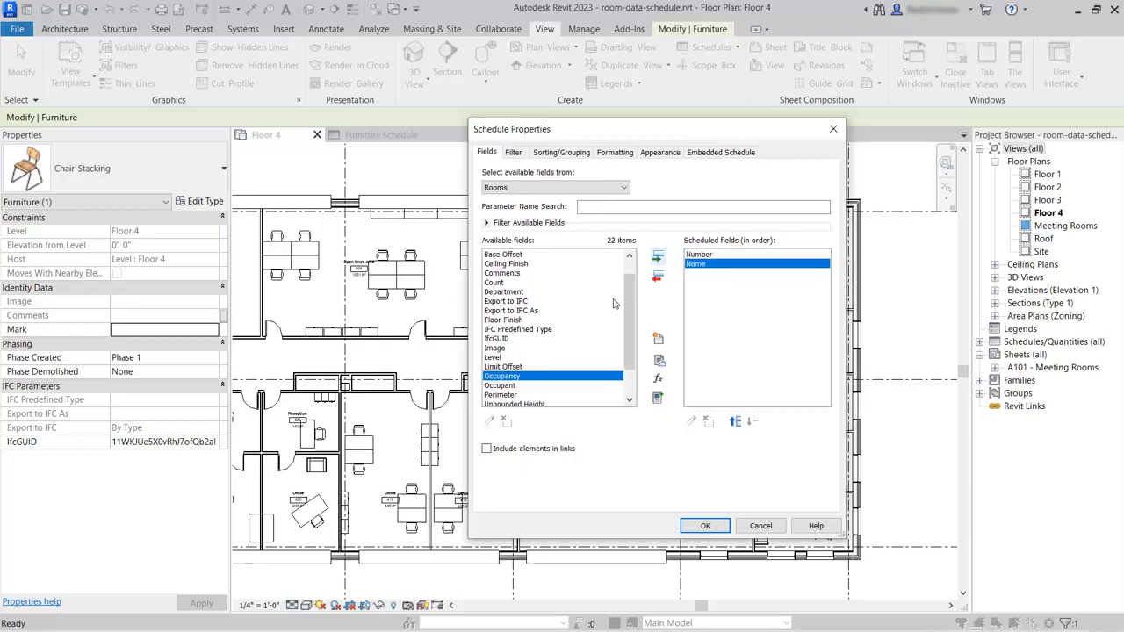
click(497, 358)
click(657, 256)
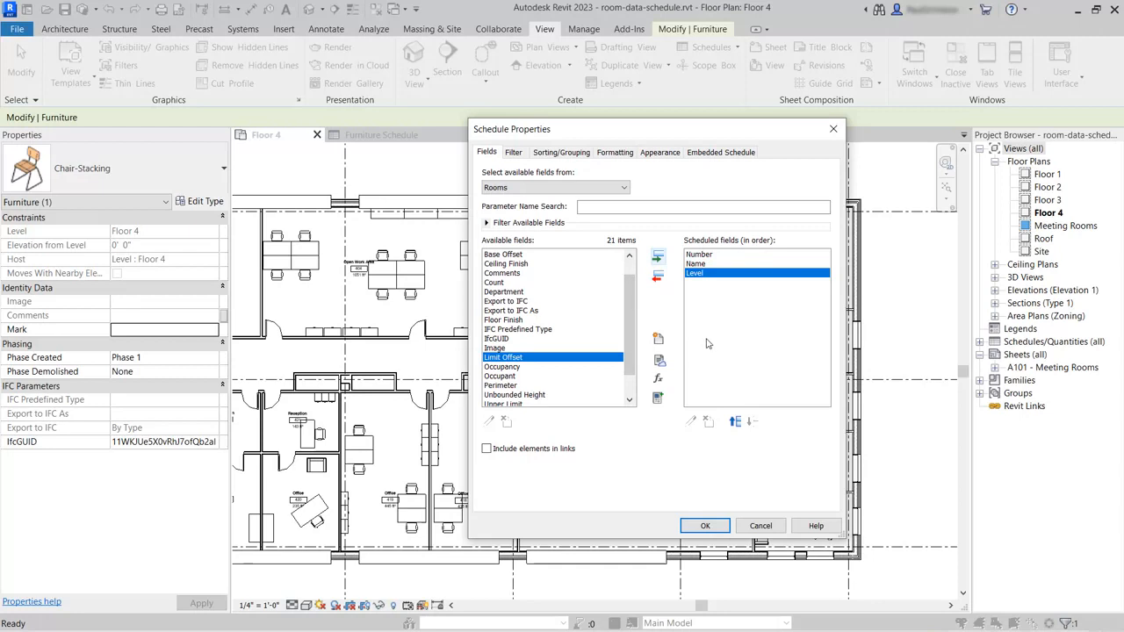
- Sort the room schedule by Number, secondarily by Name with a header and blank line
click(561, 152)
click(602, 176)
click(595, 196)
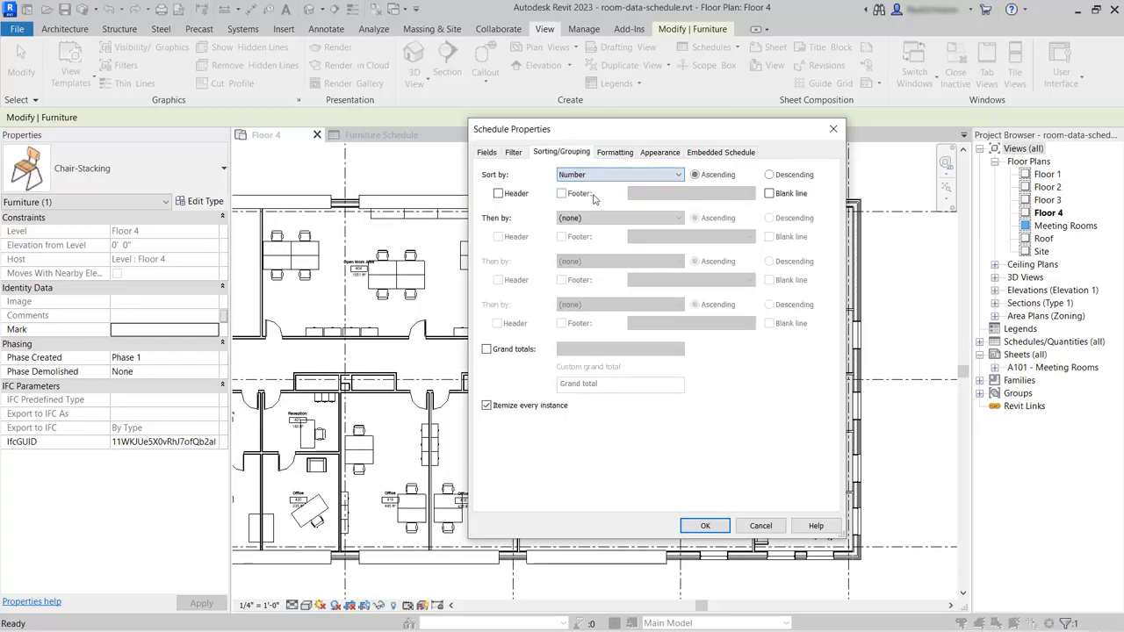
click(591, 218)
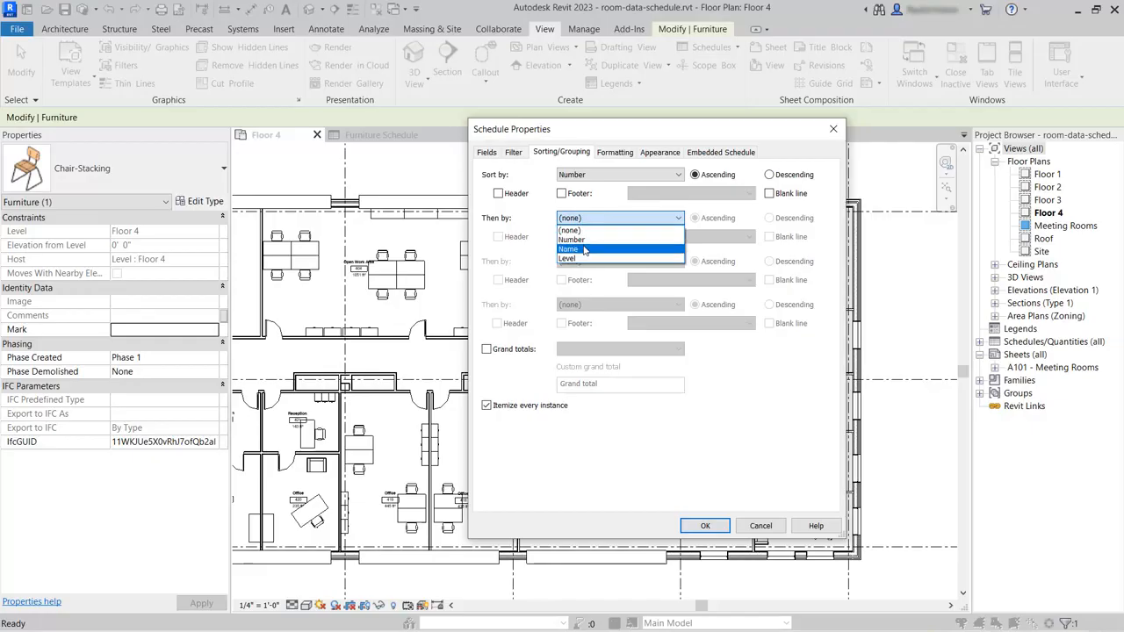
click(585, 251)
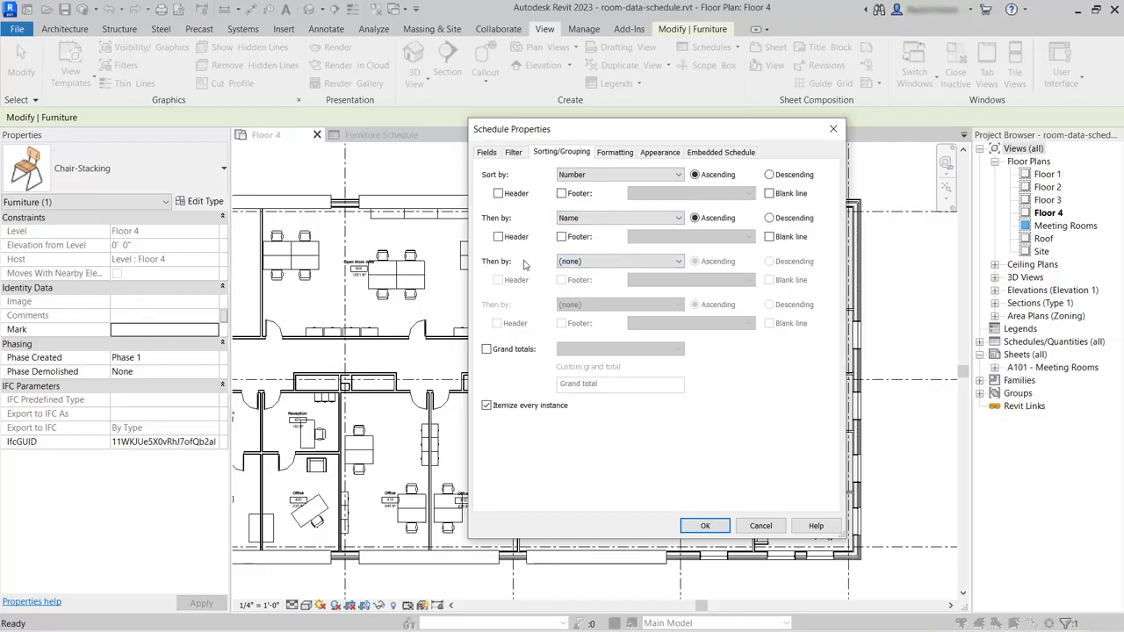
click(499, 238)
click(770, 237)
- Enable an embedded schedule in the room schedule and set its category to Furniture
click(725, 155)
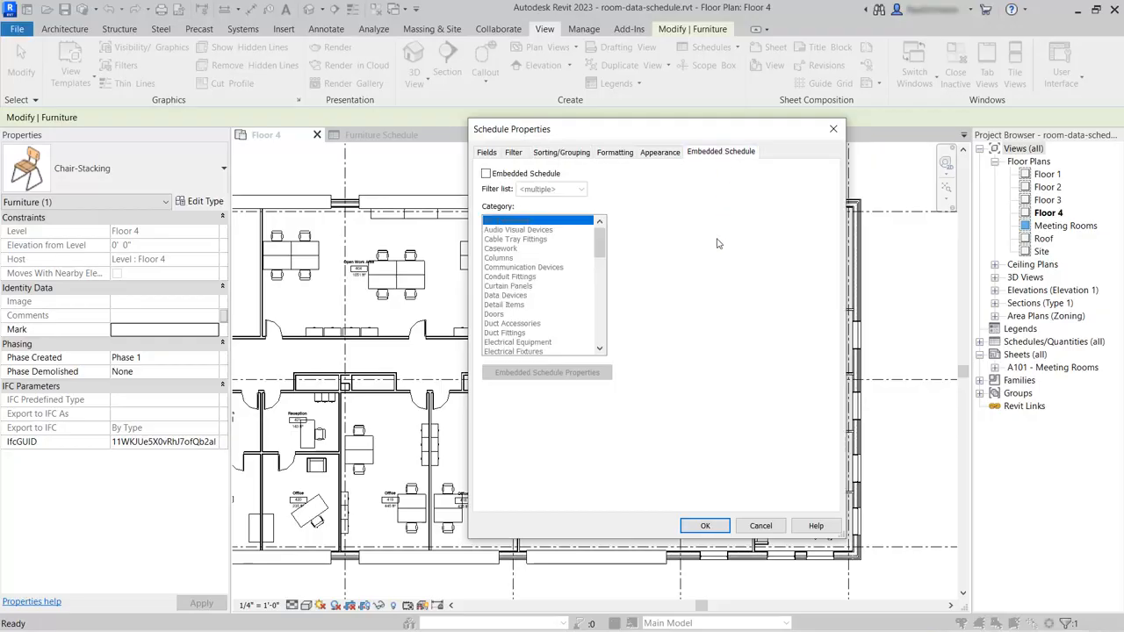
click(488, 173)
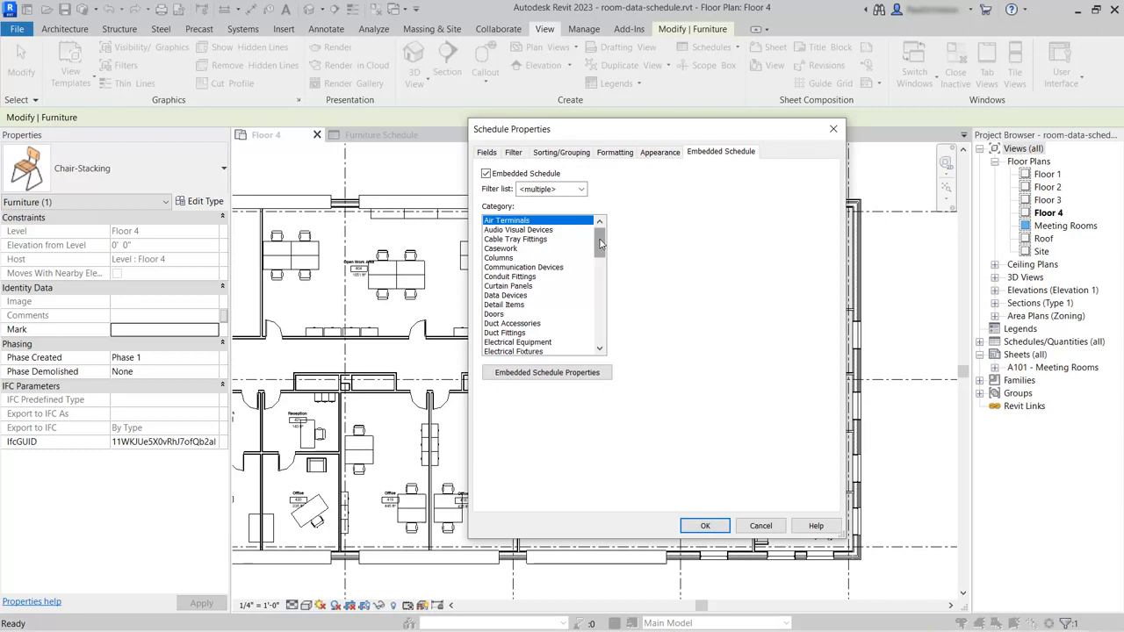
drag(599, 247, 600, 270)
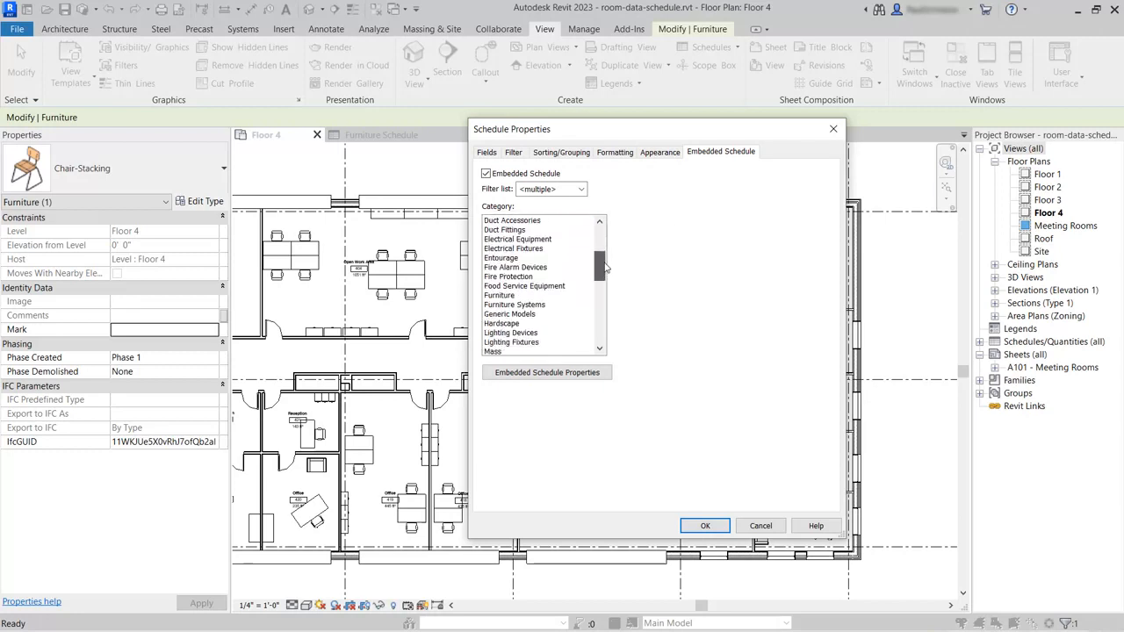
click(524, 295)
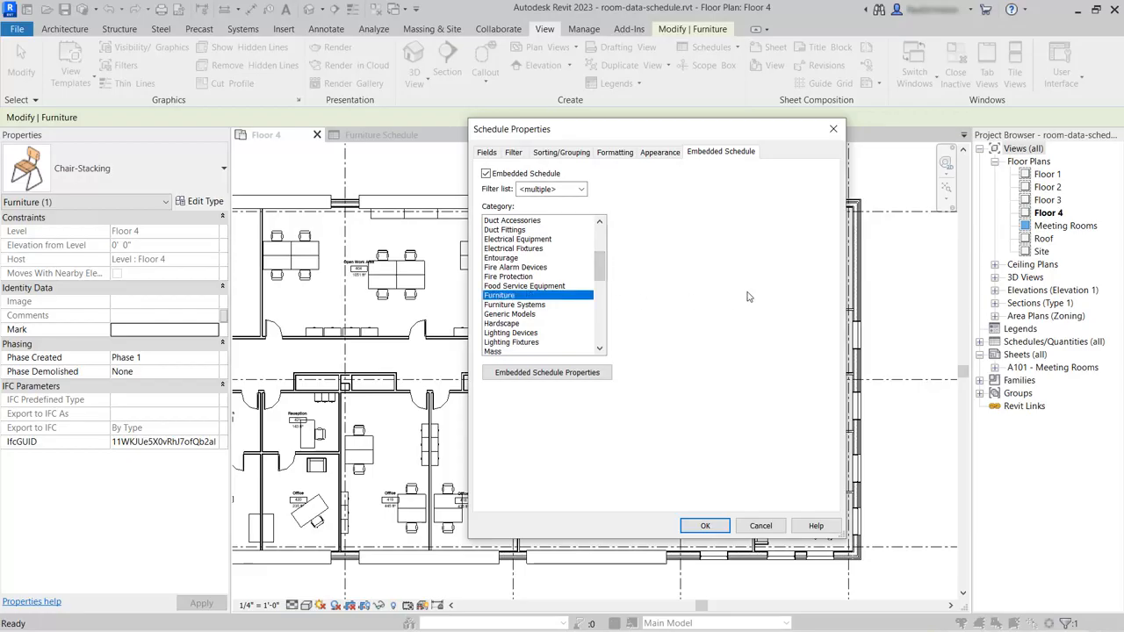
- Add the furniture fields Count, Family and Type, in that order, to the embedded schedule's scheduled fields
click(542, 374)
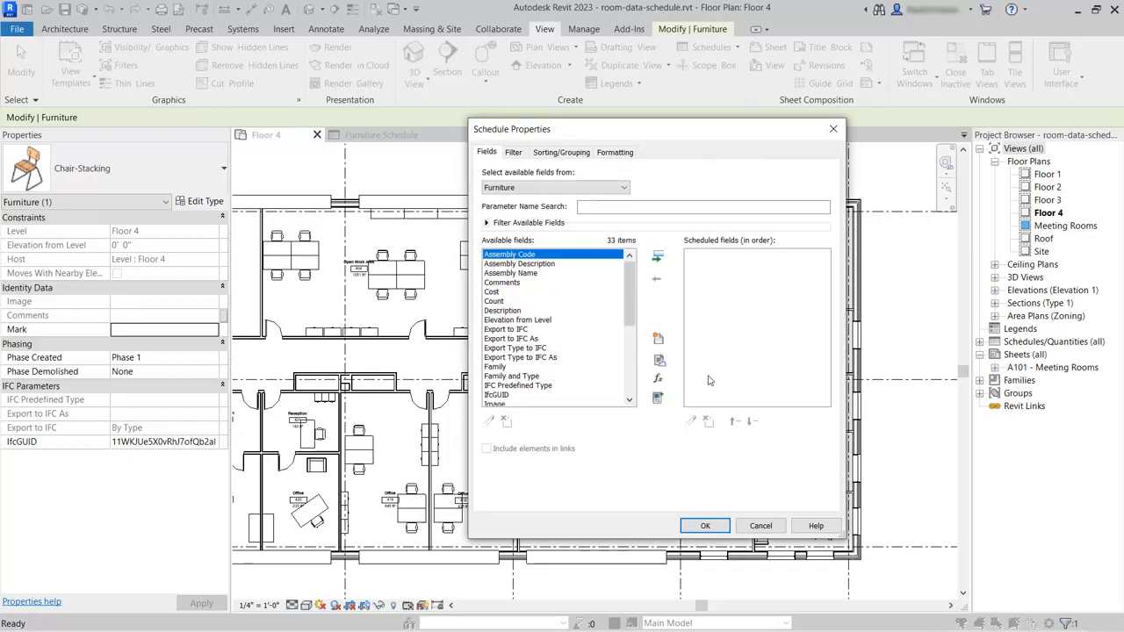
drag(568, 134, 662, 147)
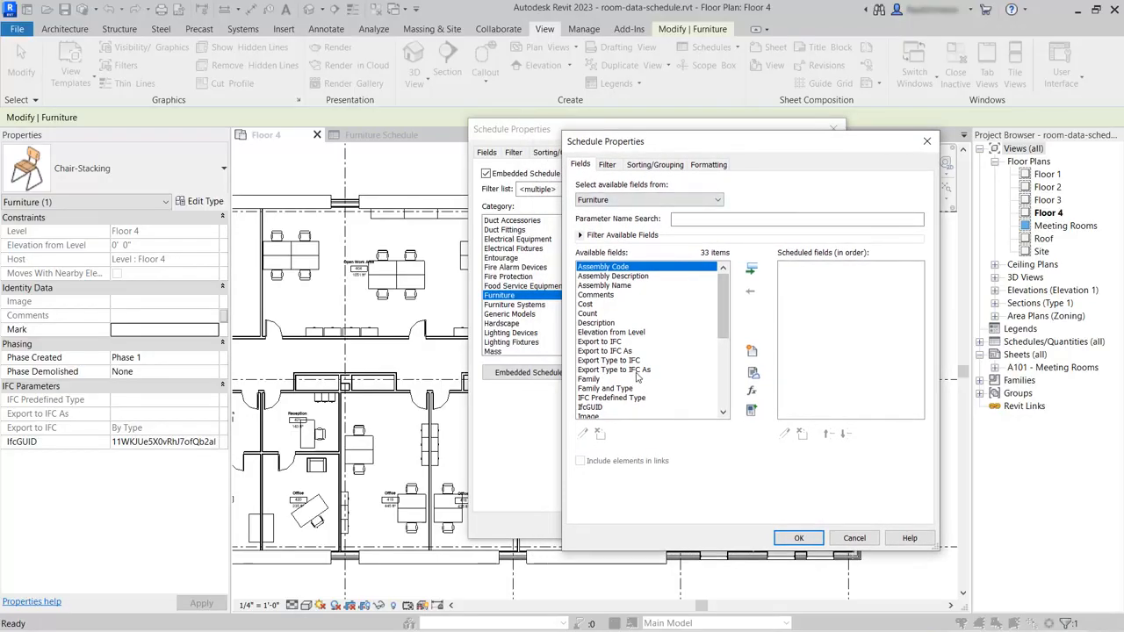
click(629, 315)
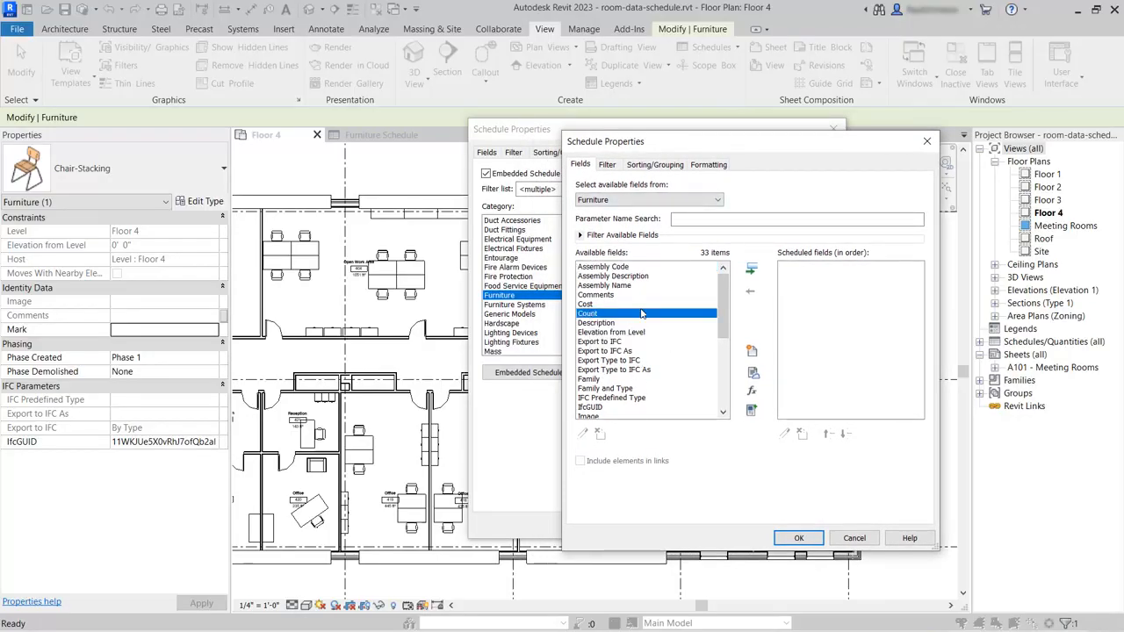
click(751, 269)
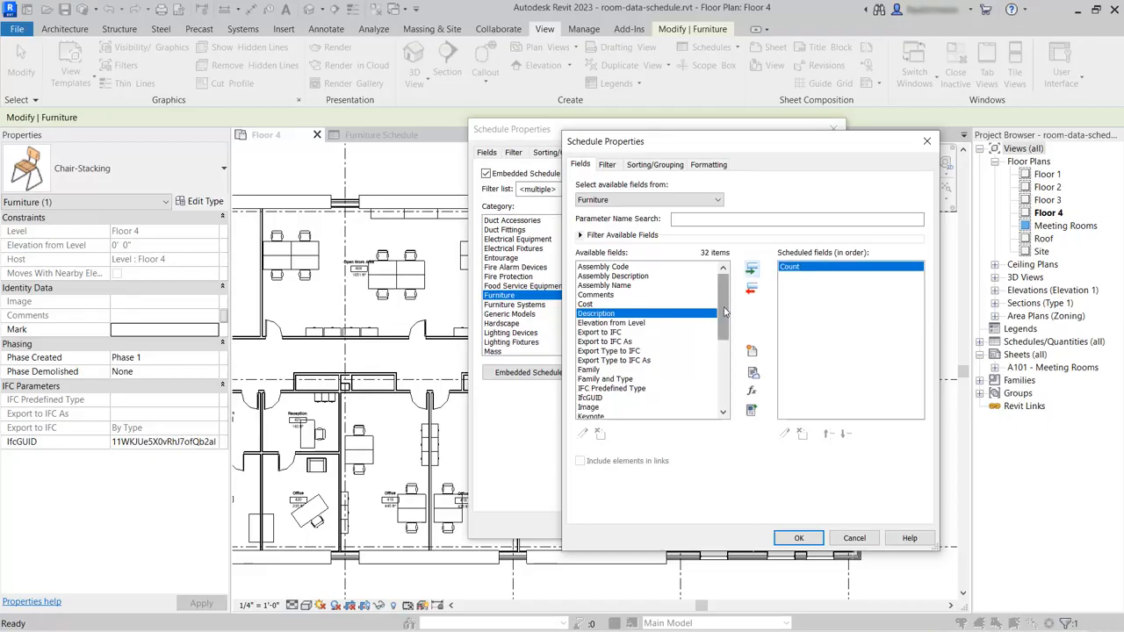
scroll(725, 312, down, 2)
click(590, 323)
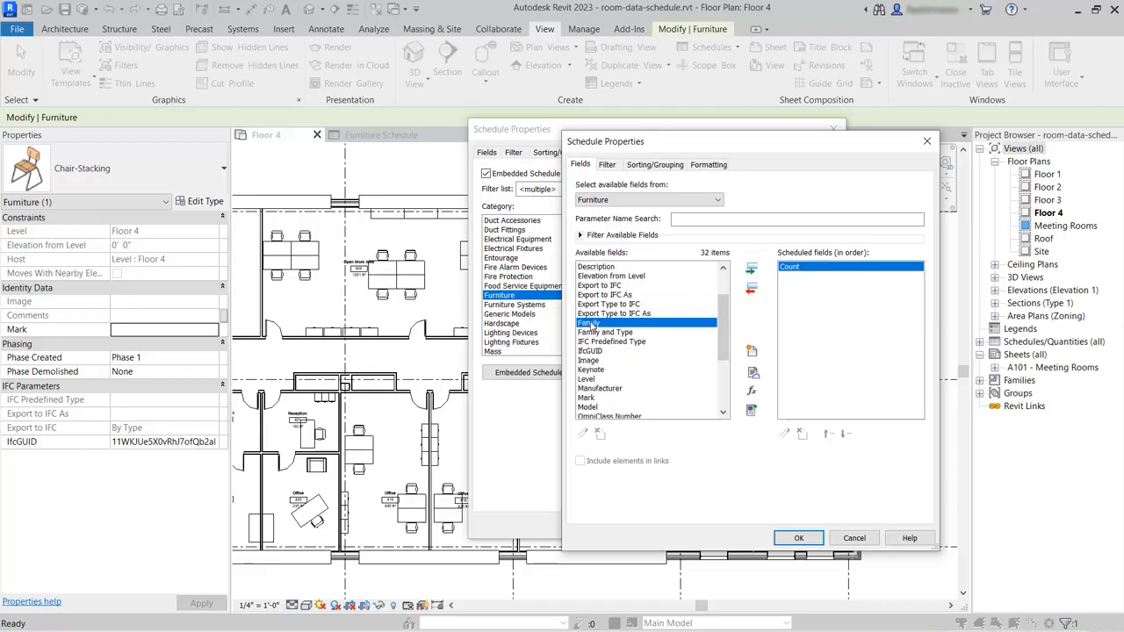
click(751, 268)
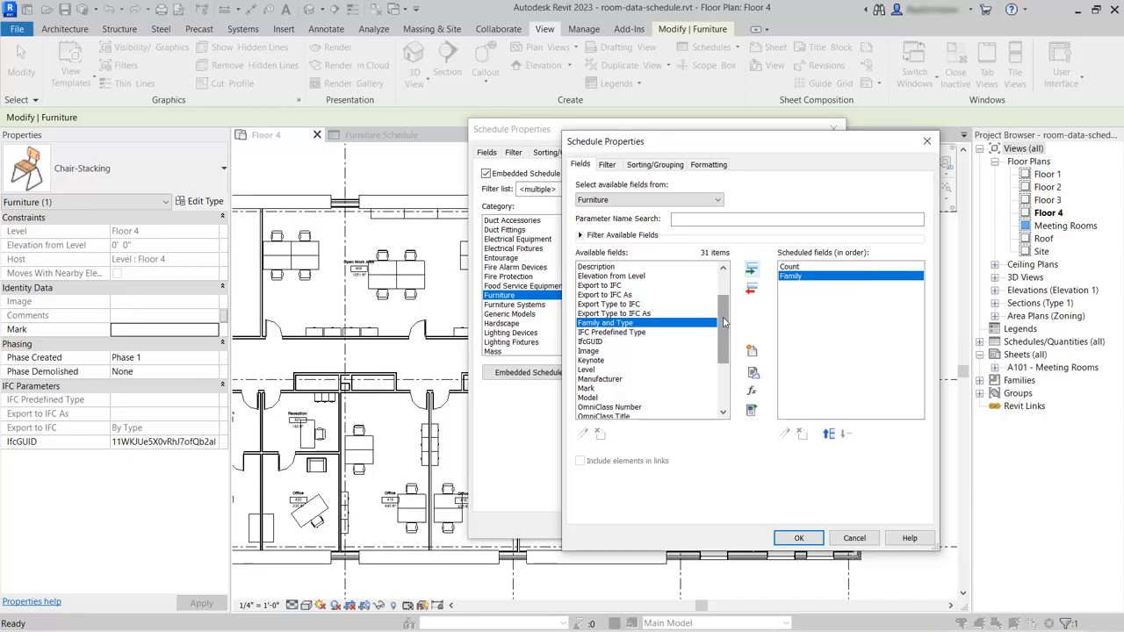
scroll(725, 323, down, 3)
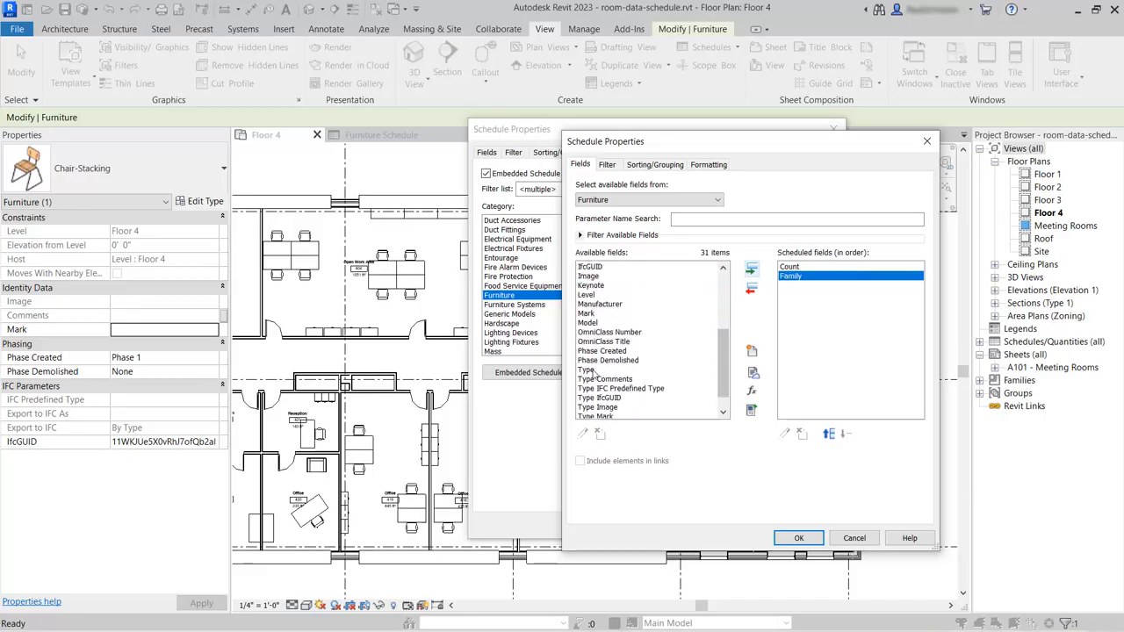
click(595, 370)
click(751, 269)
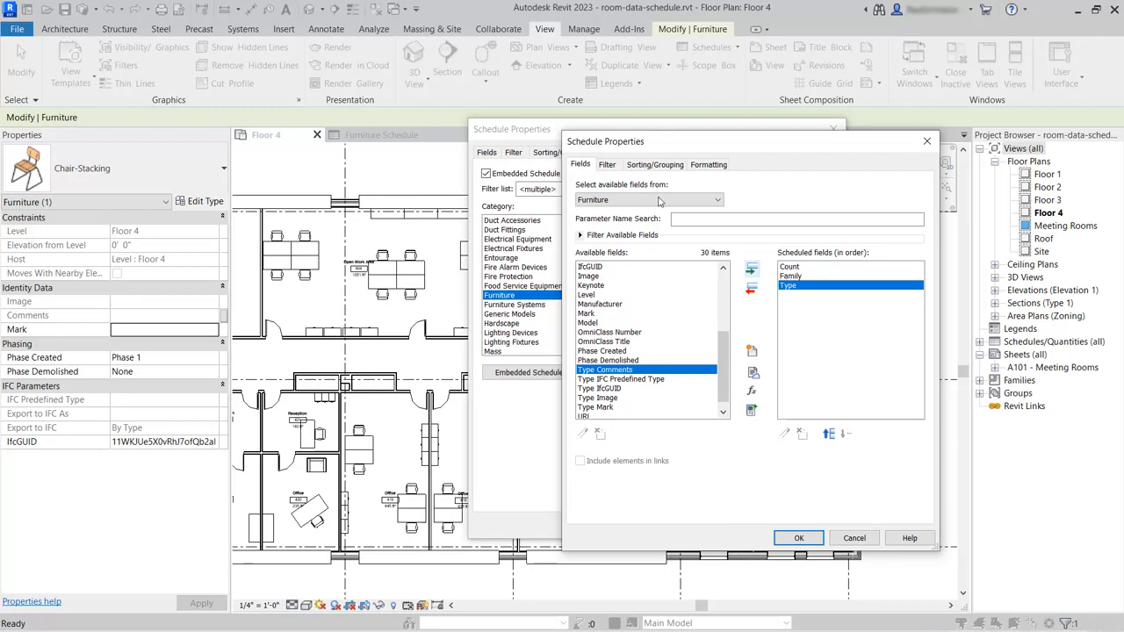
- Sort the embedded furniture schedule by Family and then by Type, with itemizing of every instance turned off
click(655, 164)
click(700, 189)
click(665, 209)
click(703, 230)
click(673, 262)
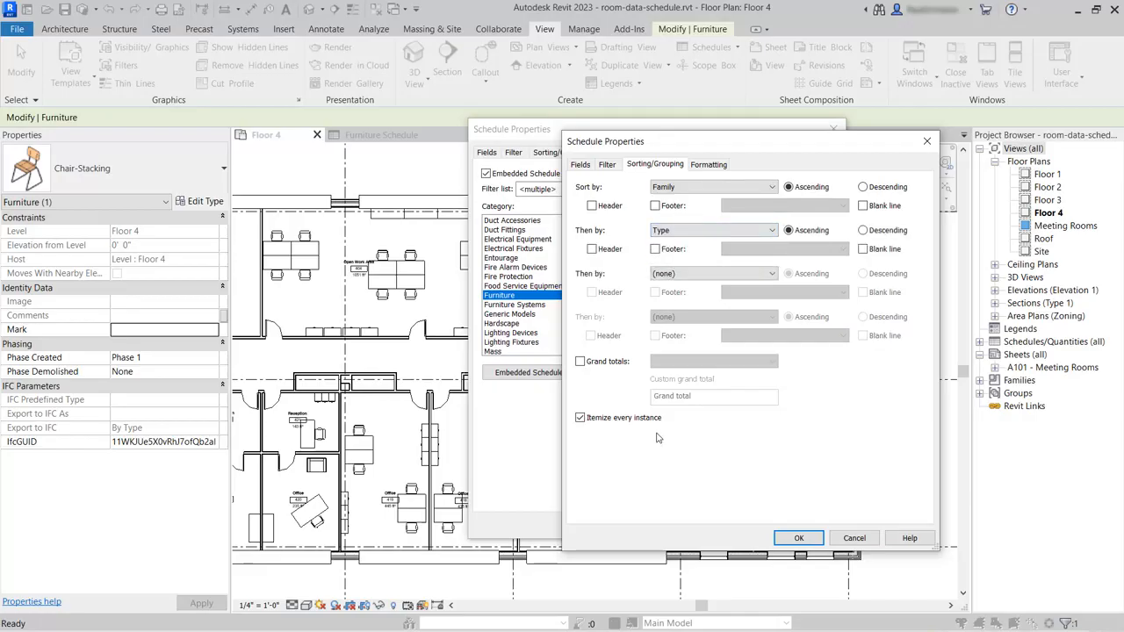
click(580, 419)
click(801, 538)
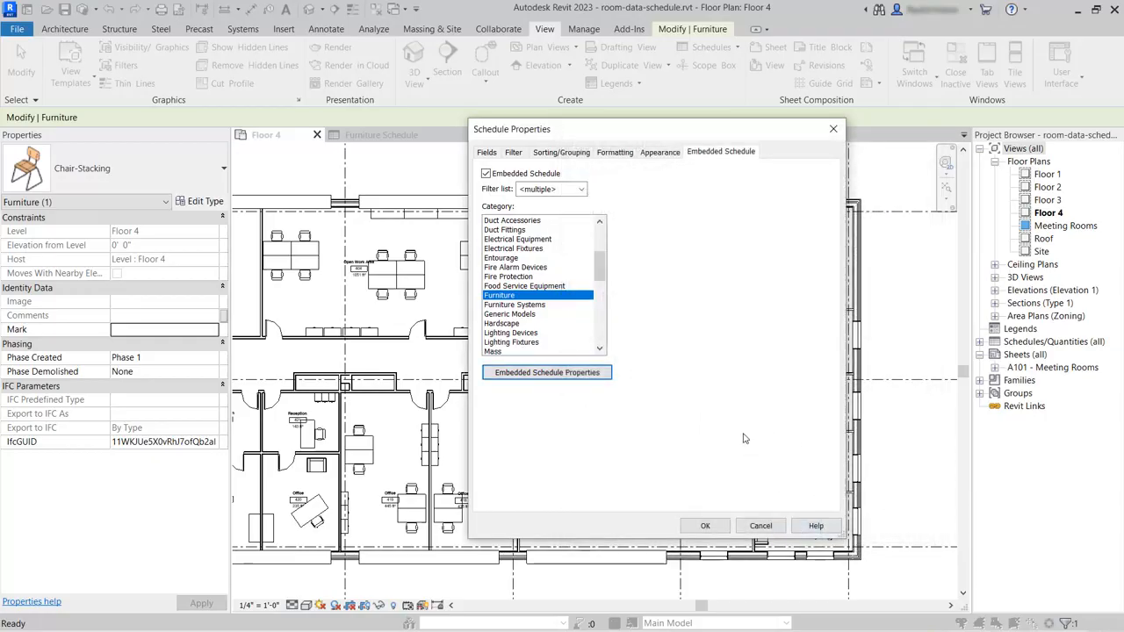
- Accept the room schedule's properties and review its rooms and embedded furniture rows through Floor 4
click(706, 527)
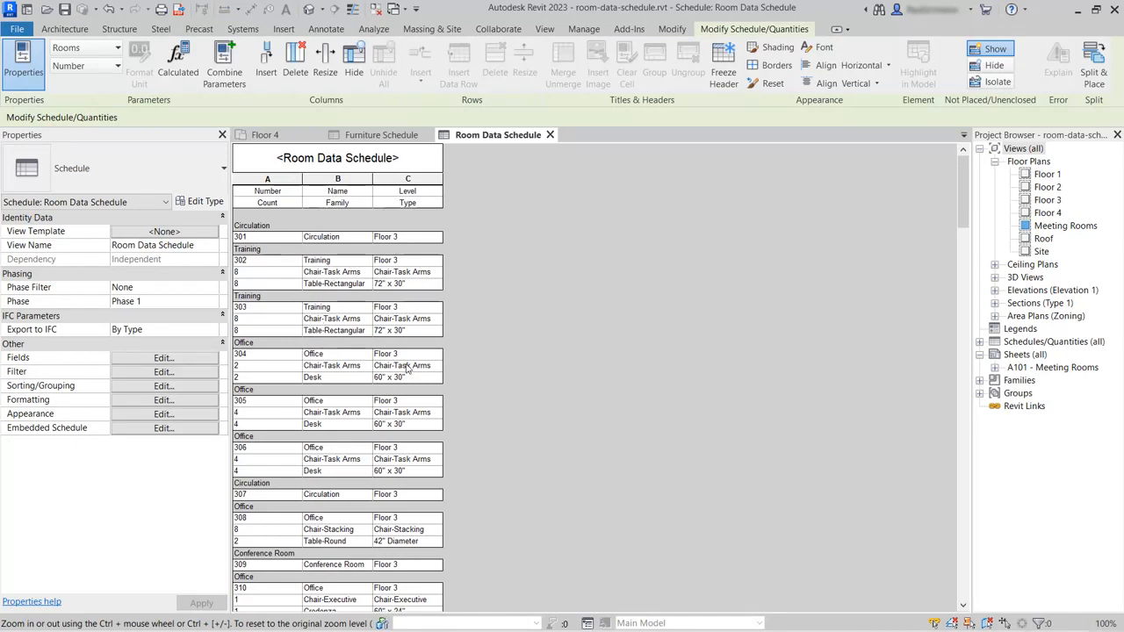
ctrl+scroll(367, 370, up, 3)
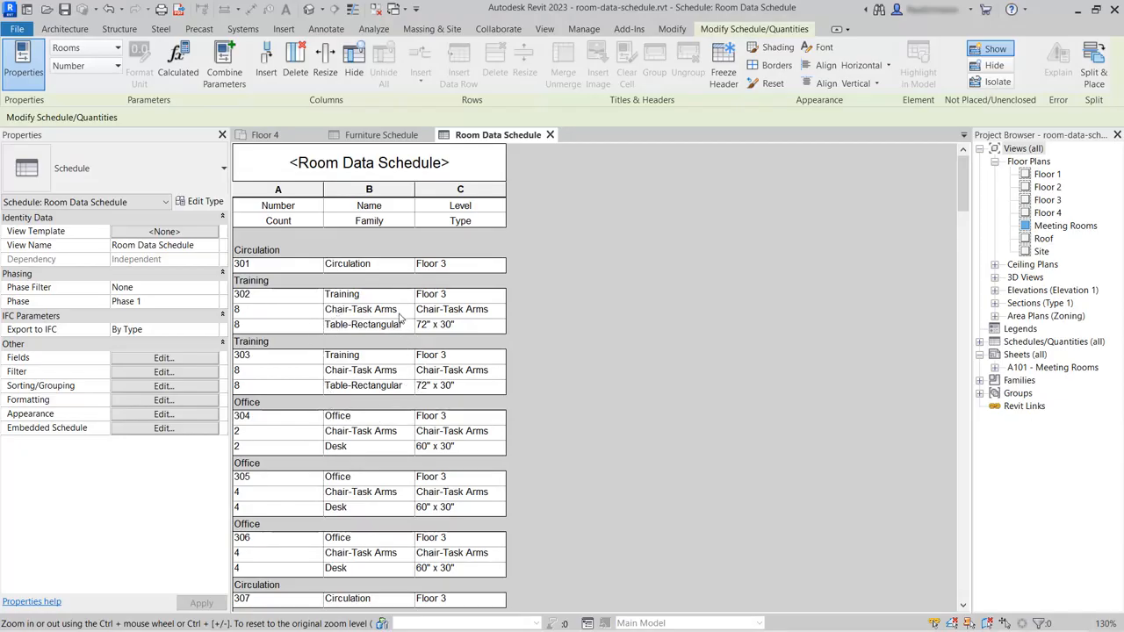
scroll(400, 323, down, 5)
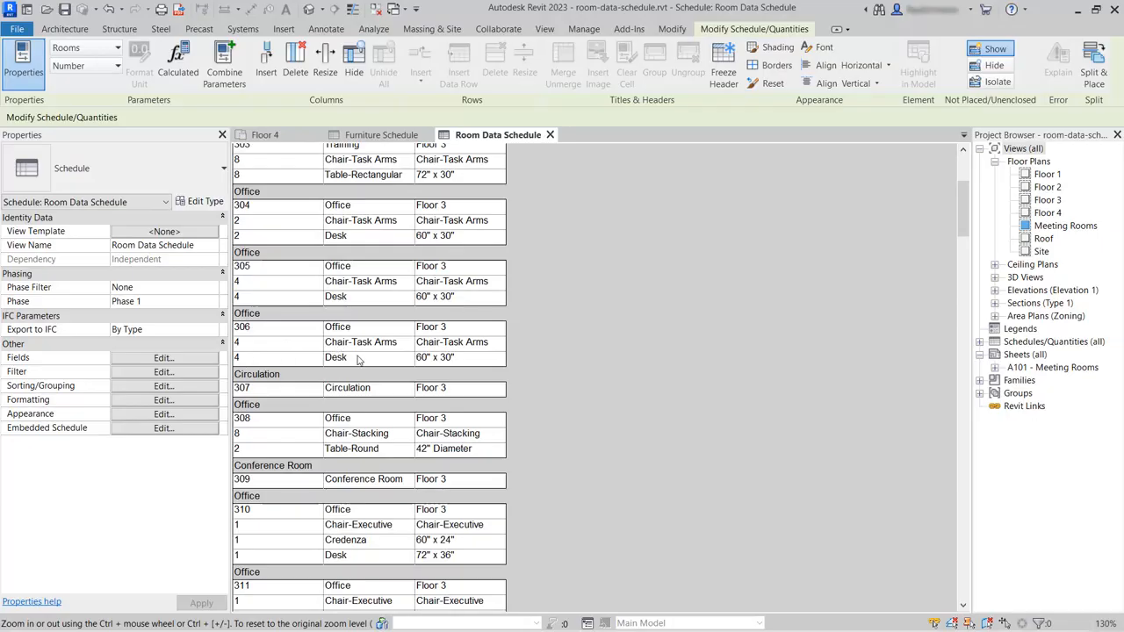
drag(963, 209, 986, 434)
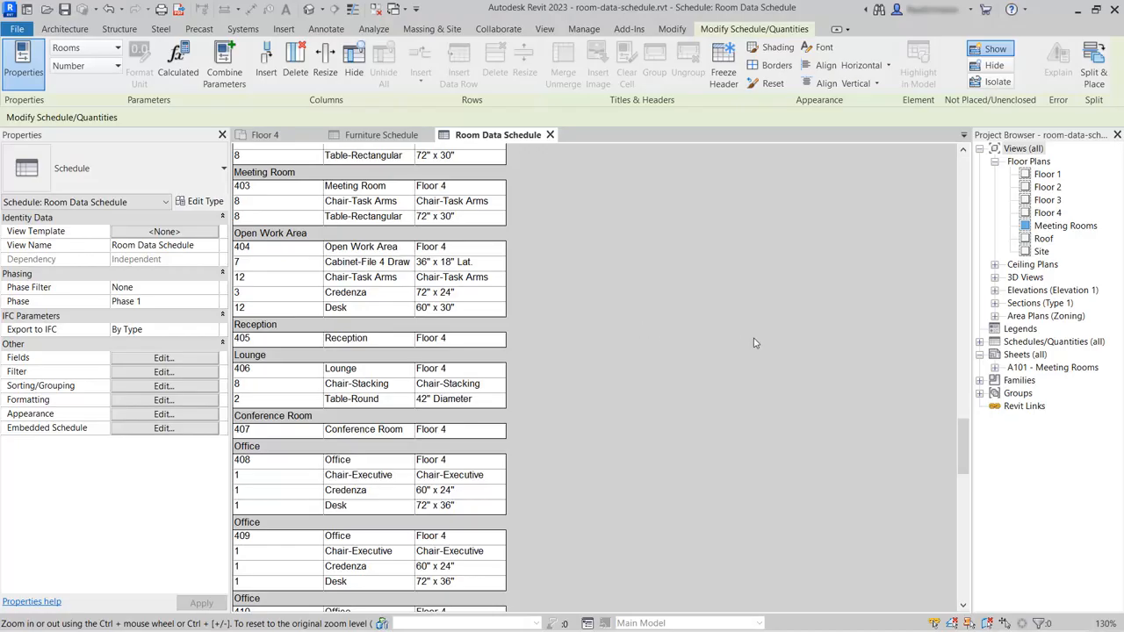
- Open sheet A101 - Meeting Rooms and examine the rooms in its floor plan view
click(1033, 369)
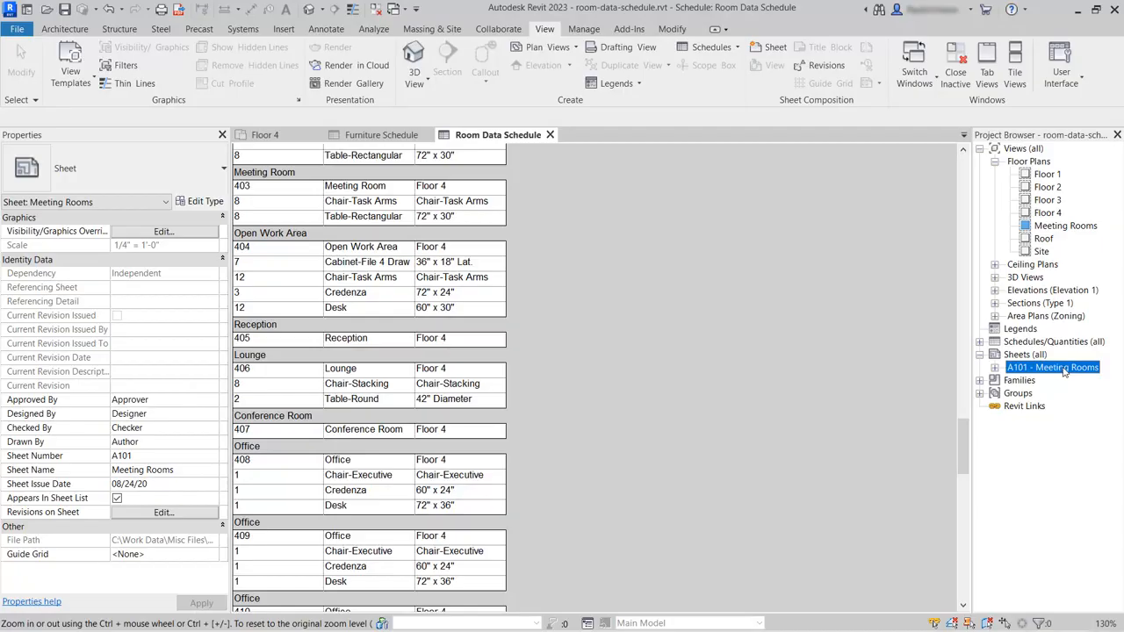
double_click(1063, 368)
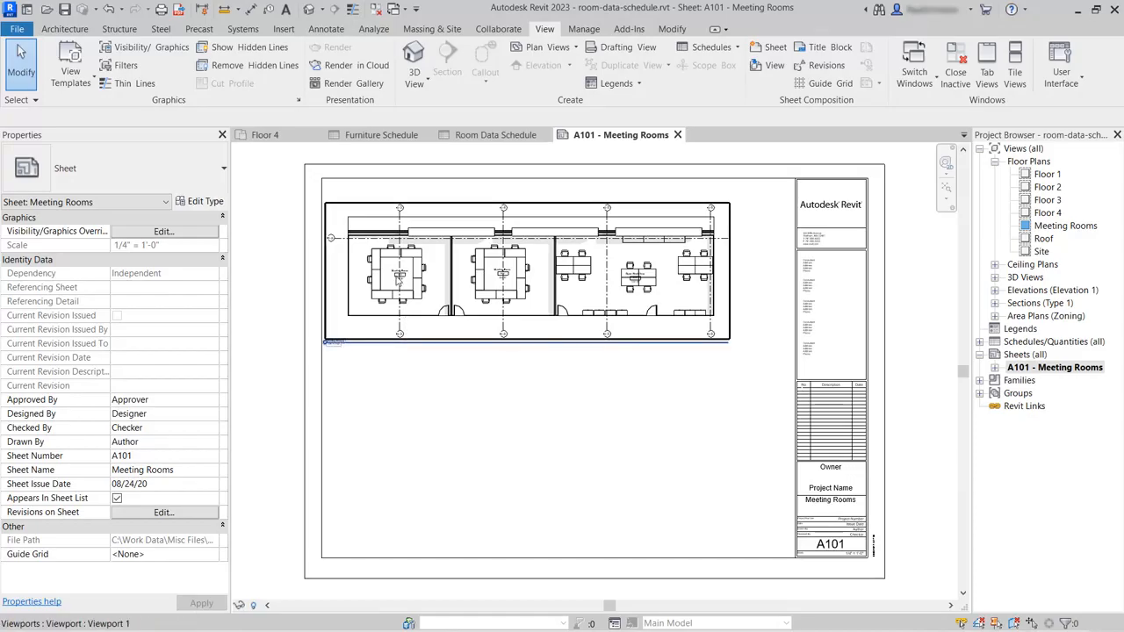
scroll(401, 281, up, 3)
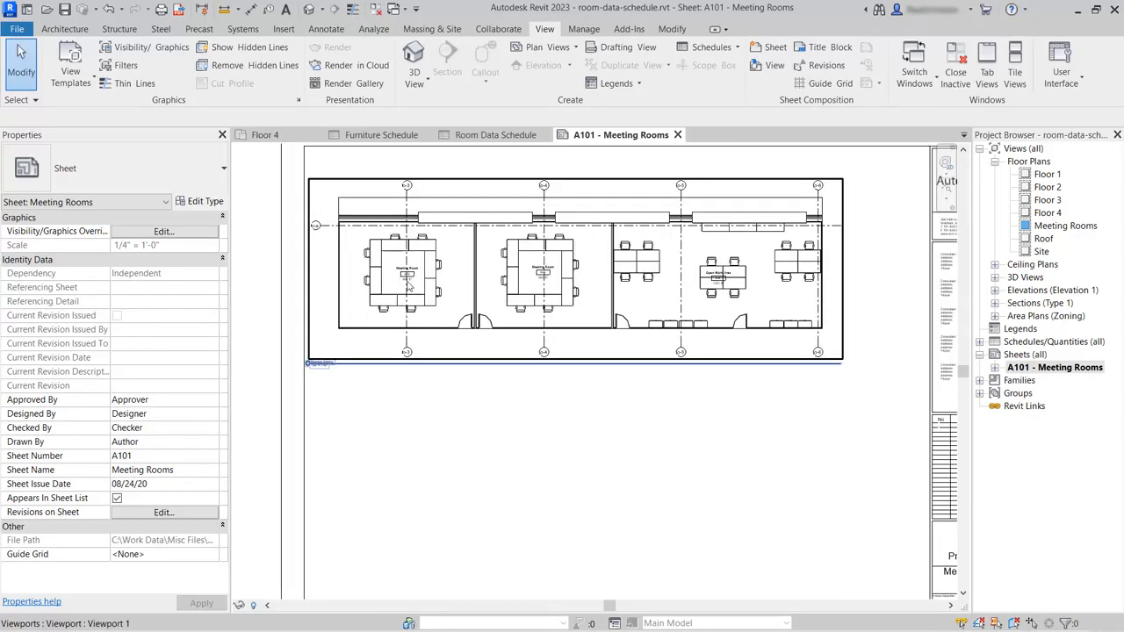
scroll(478, 287, up, 2)
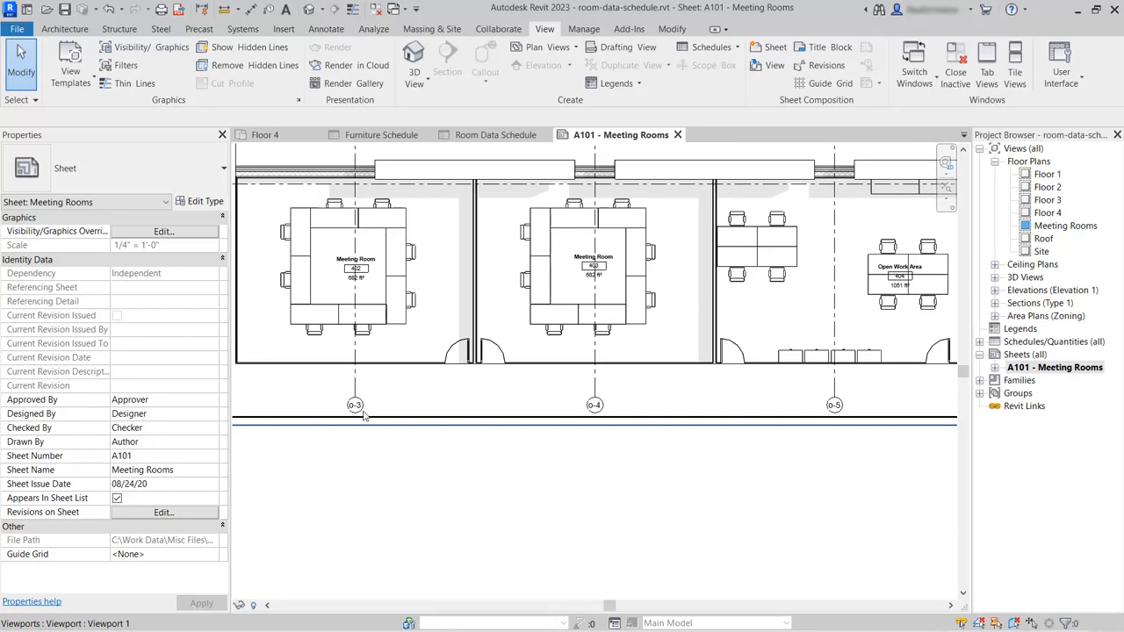
scroll(325, 426, down, 3)
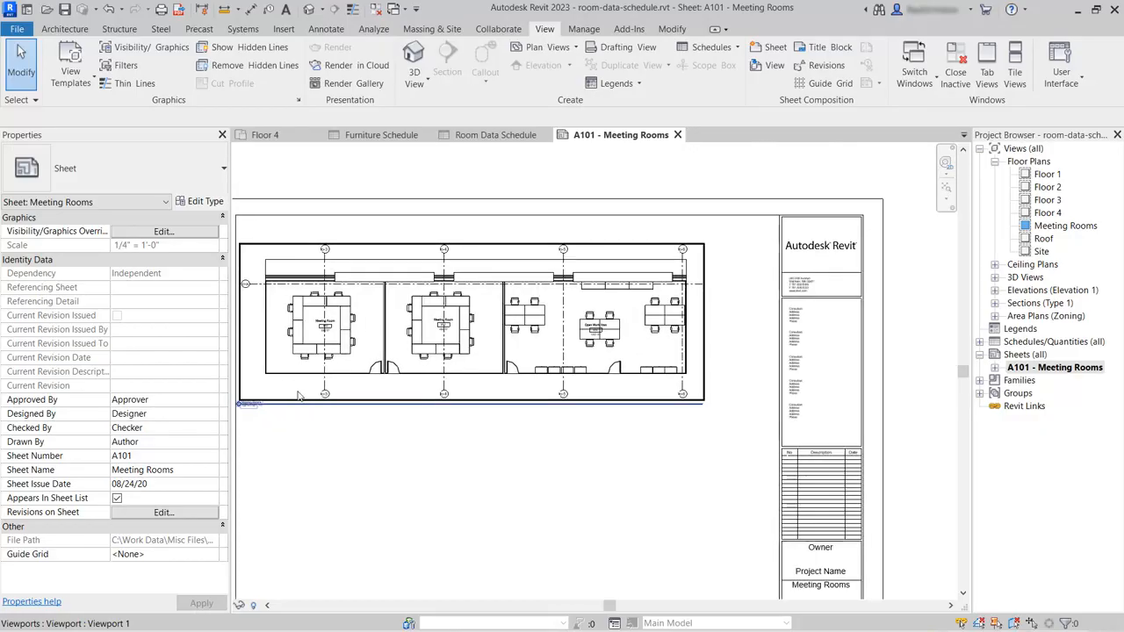
middle_drag(395, 476, 436, 436)
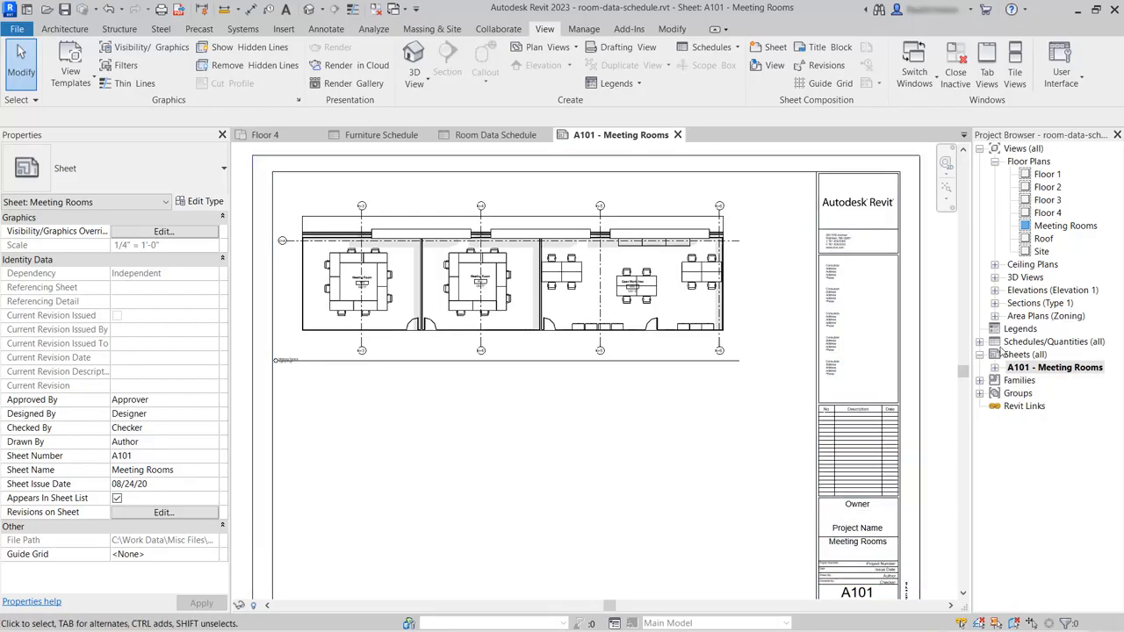
- Place the Room Data Schedule on sheet A101 between the floor plan view and the title block's information column
click(981, 344)
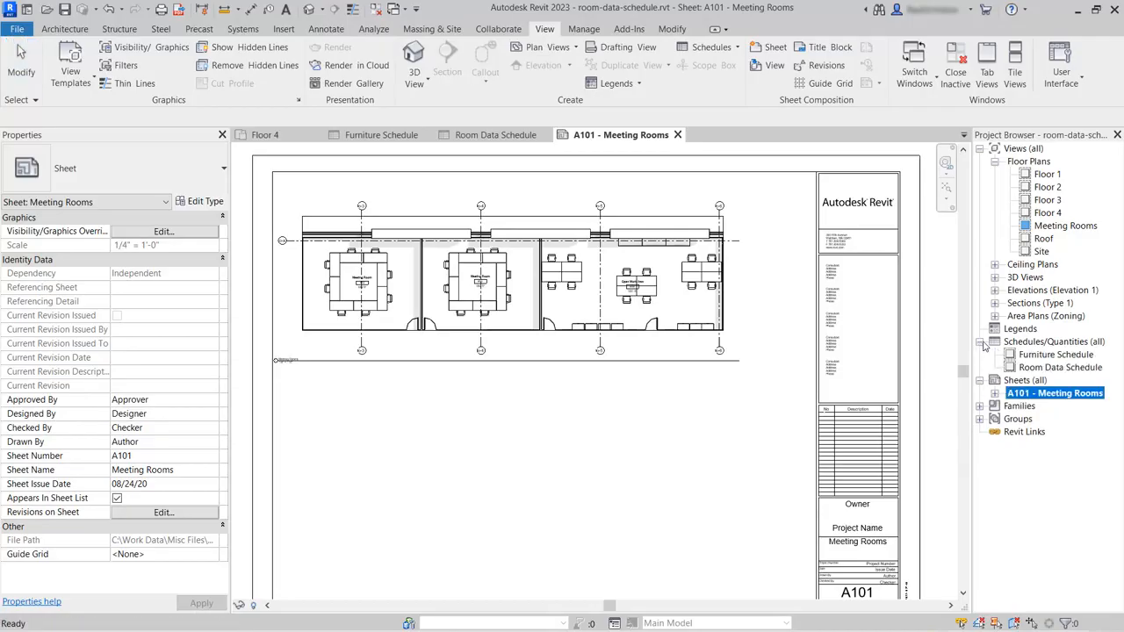
click(1057, 369)
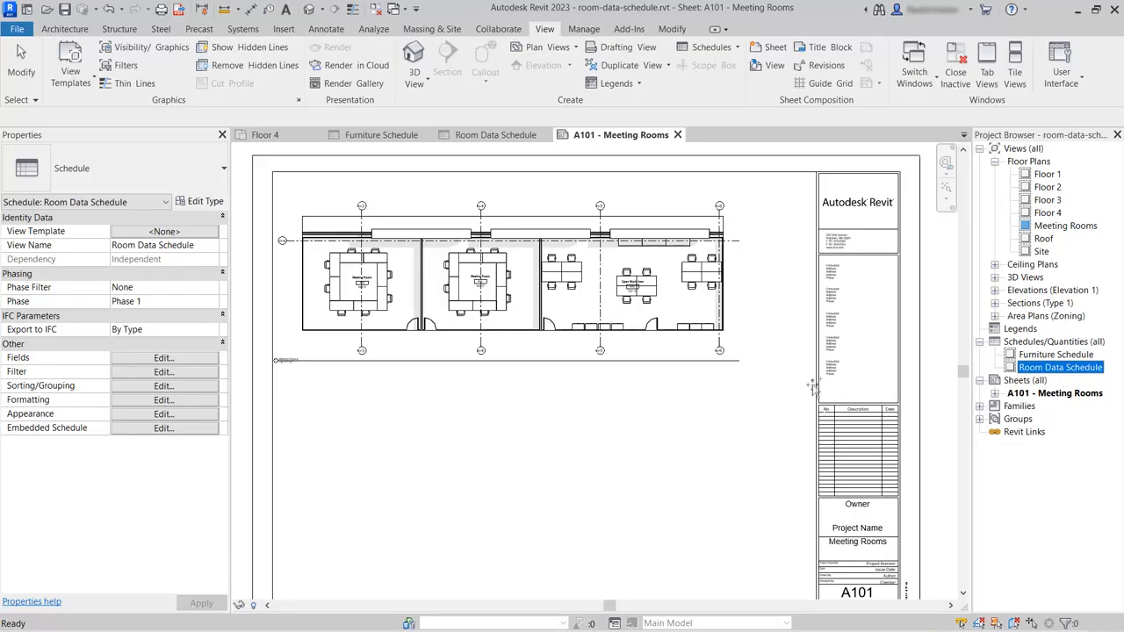
drag(1060, 367, 742, 411)
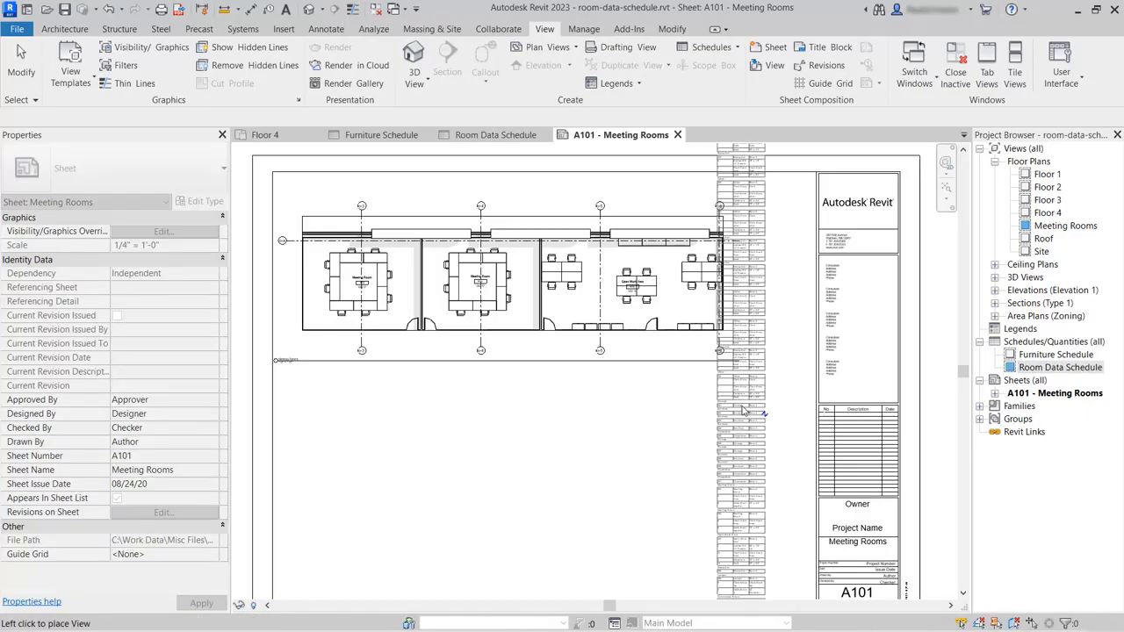
scroll(742, 410, down, 3)
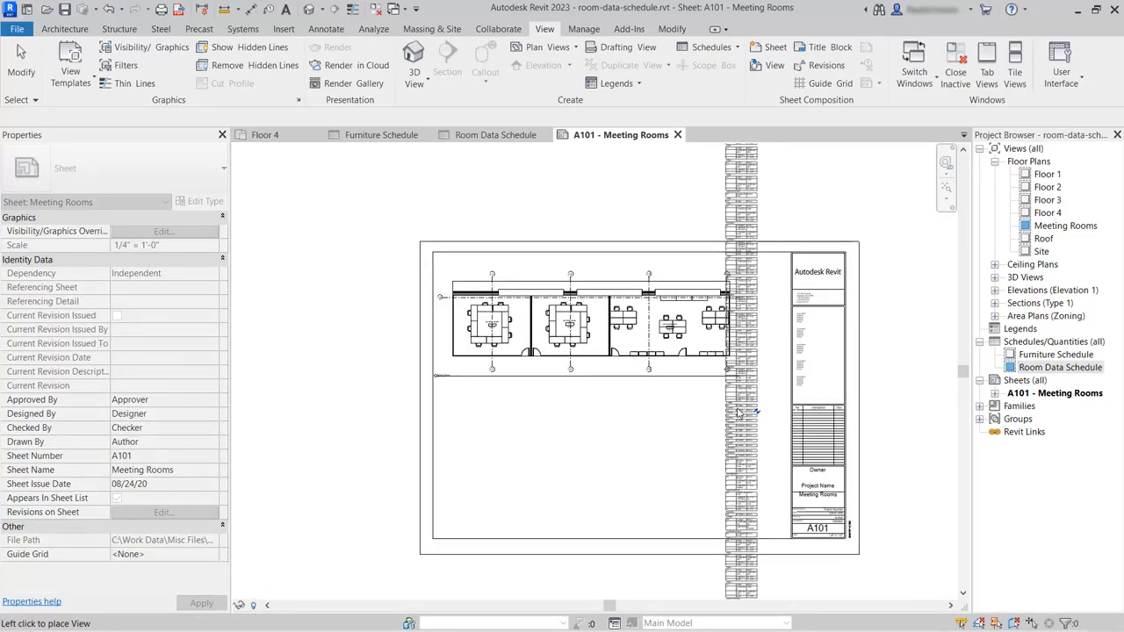
scroll(738, 405, down, 2)
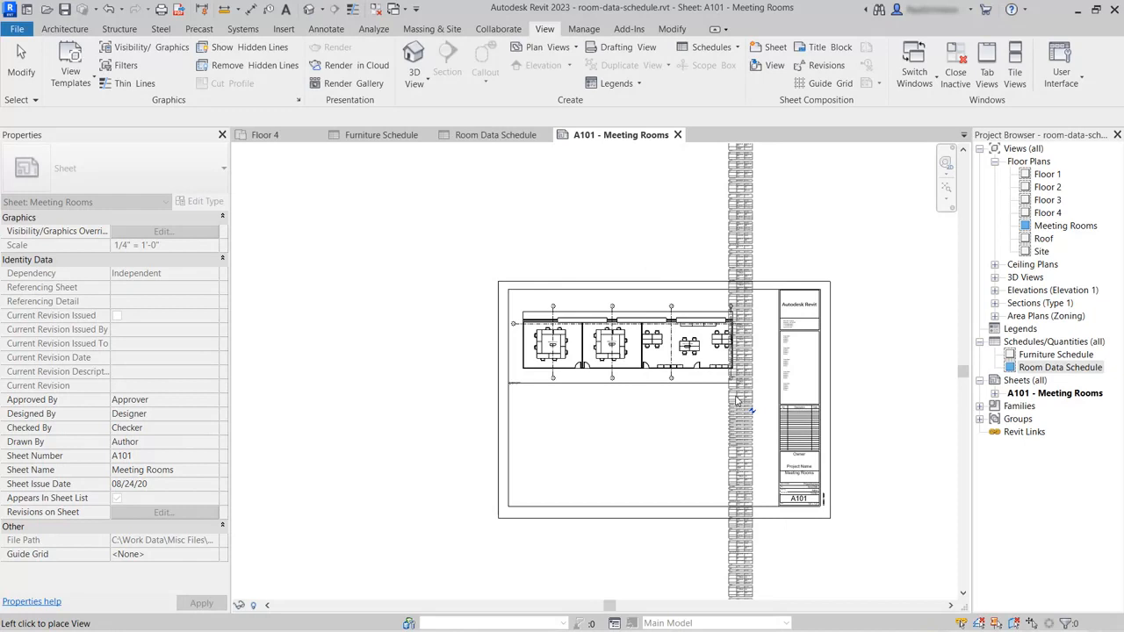
scroll(738, 400, down, 2)
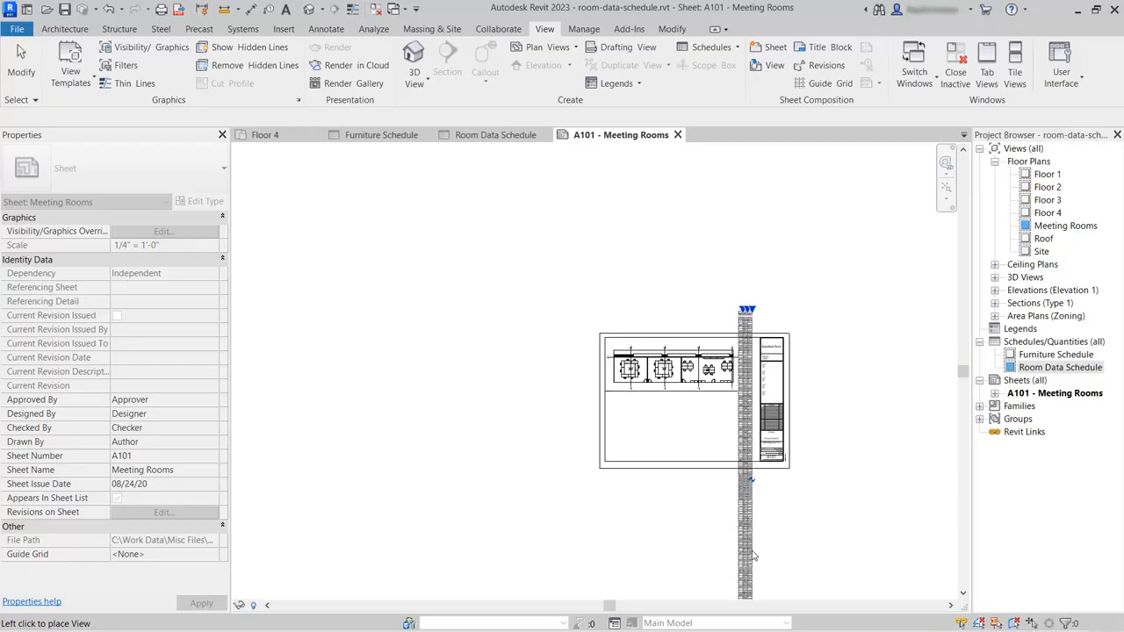
click(753, 554)
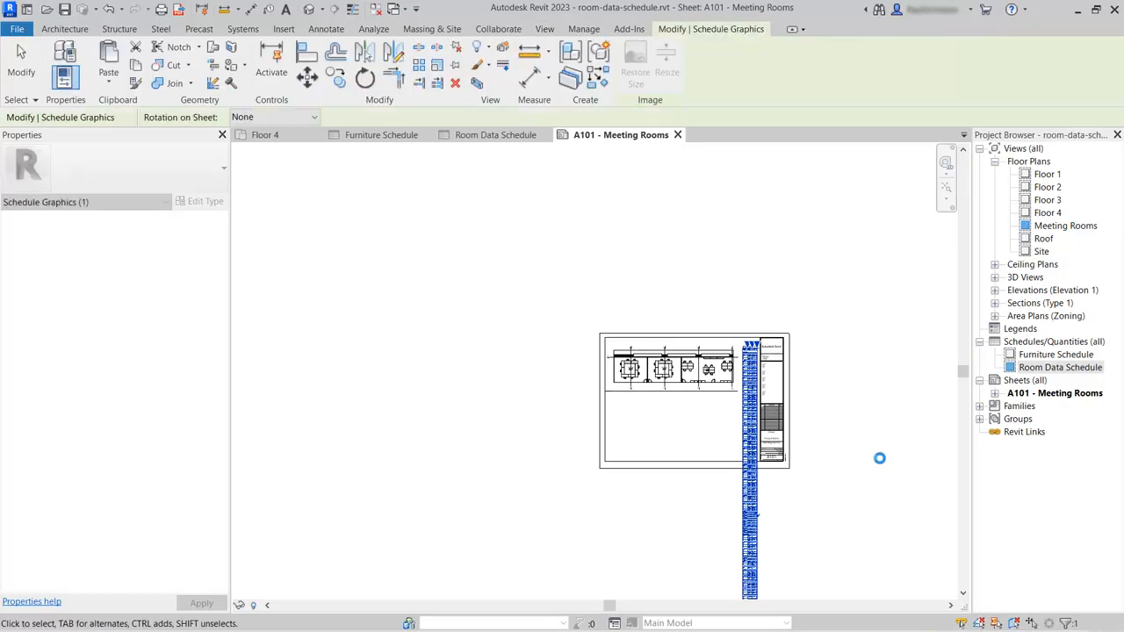
- Enable filtering by sheet for the Room Data Schedule
scroll(796, 397, up, 5)
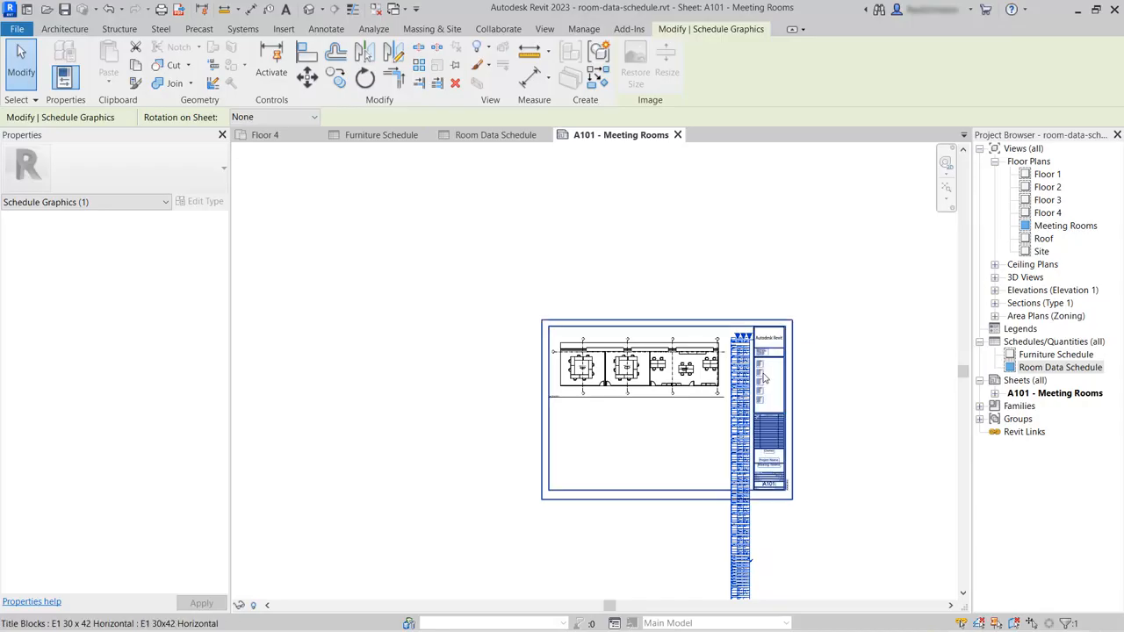
scroll(651, 399, up, 4)
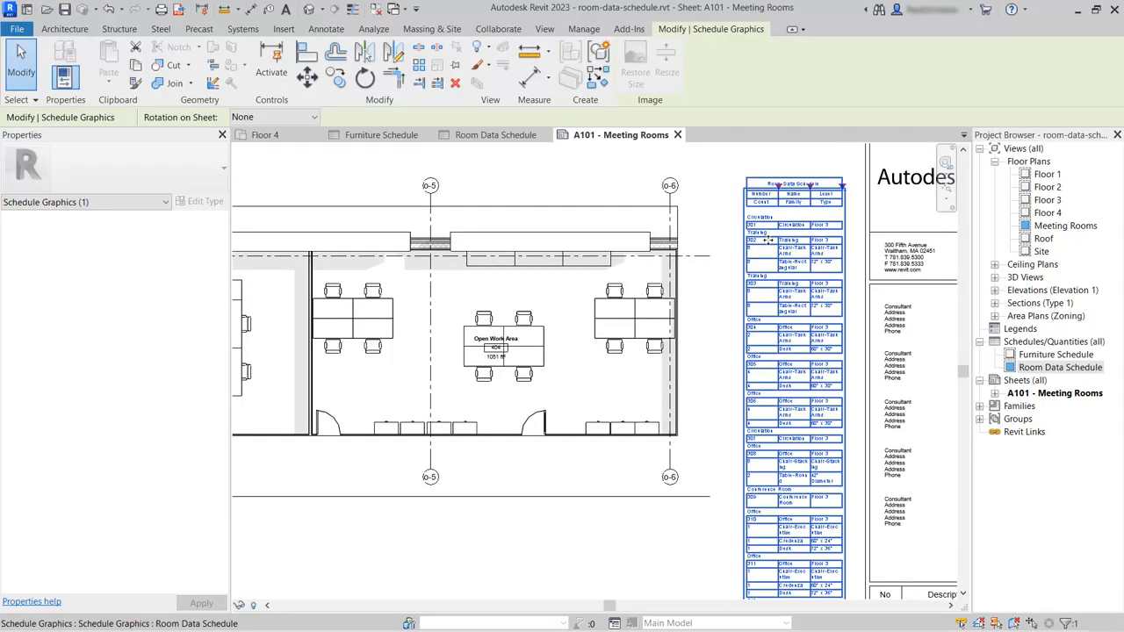
scroll(731, 214, up, 1)
scroll(728, 215, up, 1)
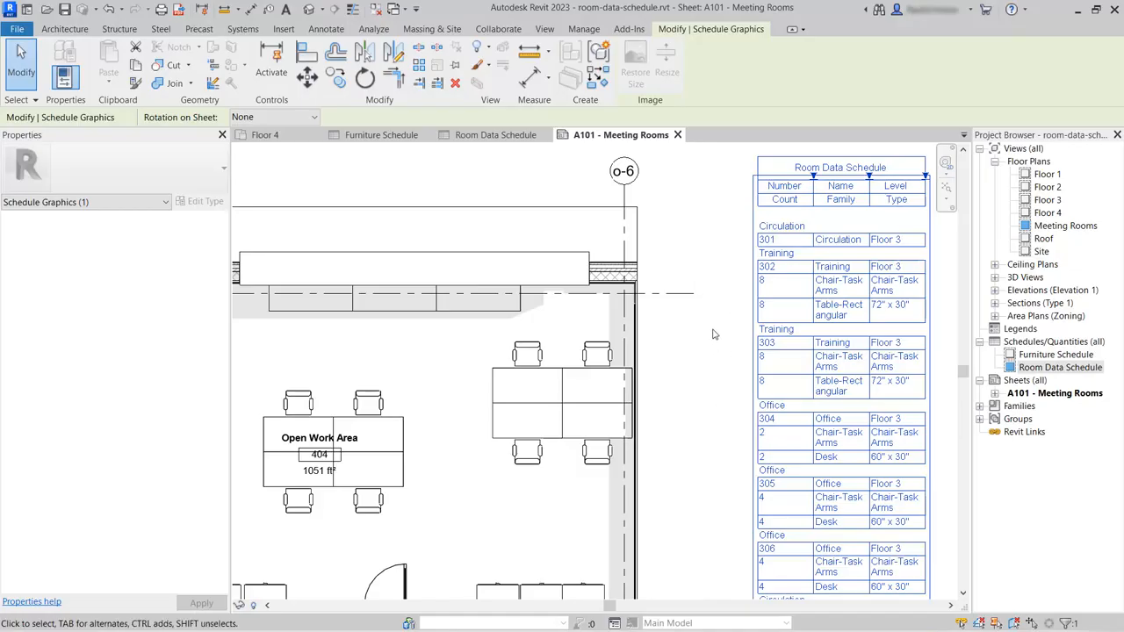
scroll(713, 331, down, 3)
middle_drag(632, 414, 647, 379)
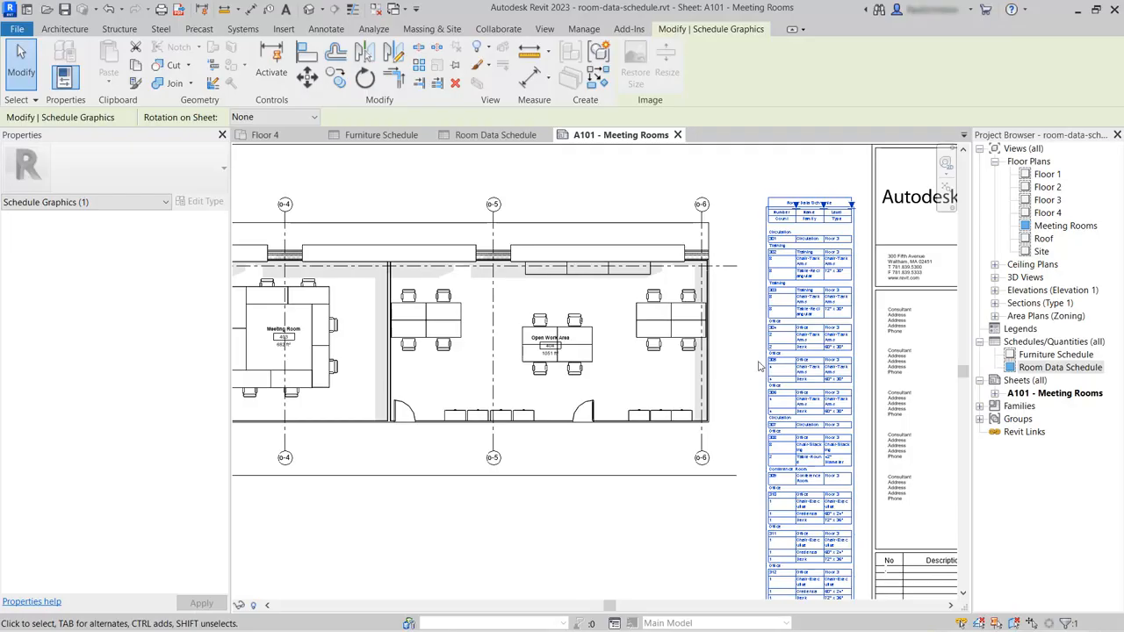
click(1062, 369)
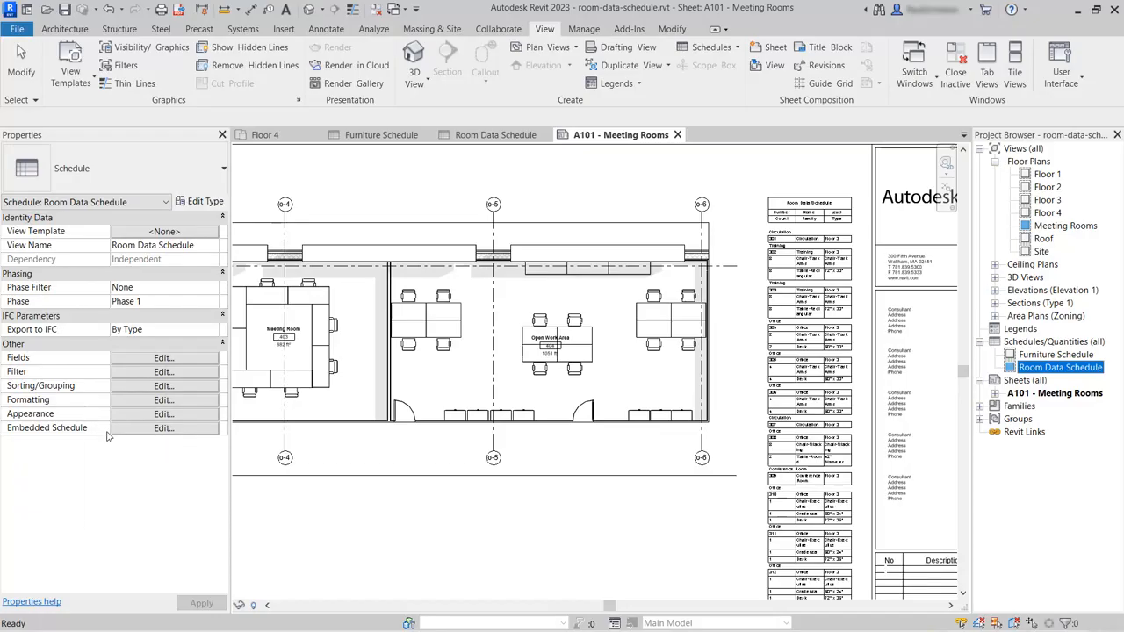
click(164, 372)
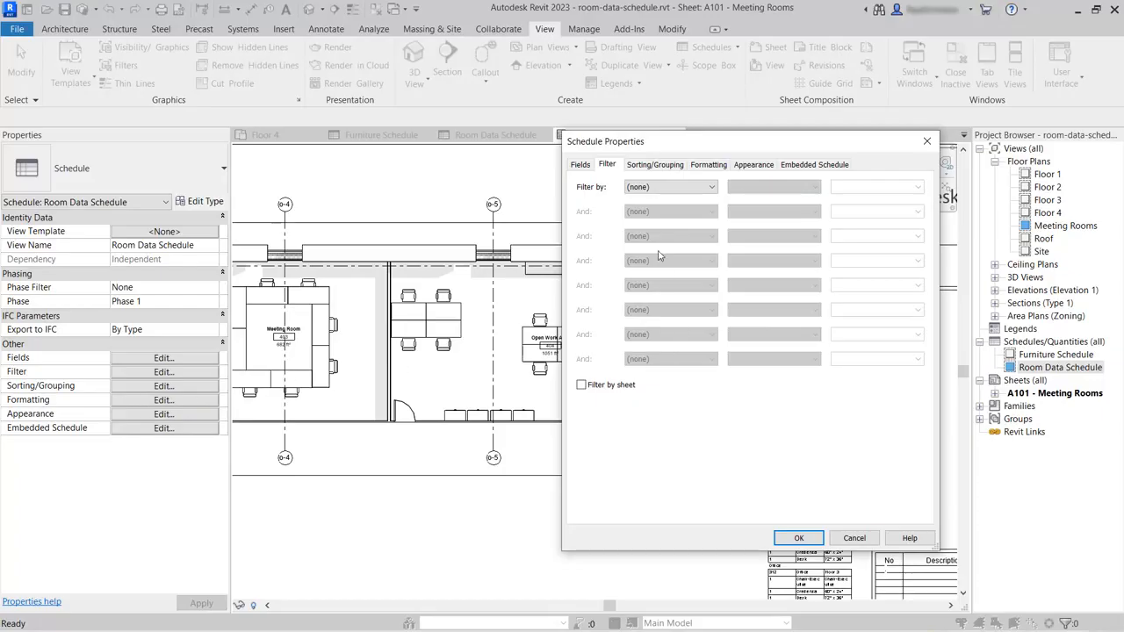
click(581, 386)
click(799, 538)
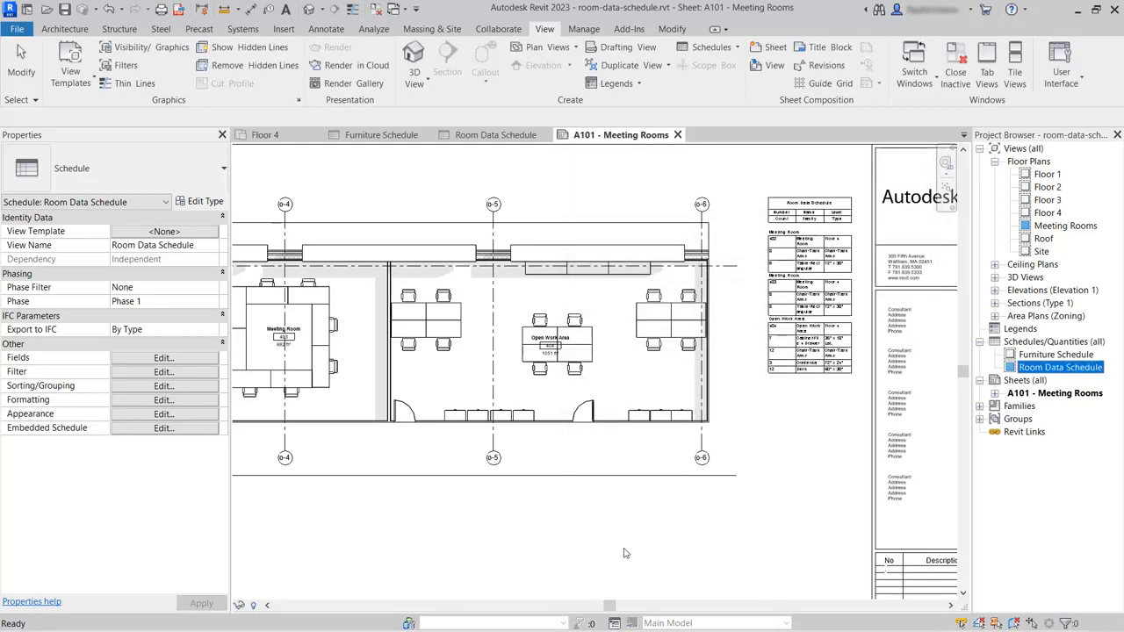
- Examine the sheet-filtered Room Data Schedule beside the floor plan on sheet A101
scroll(817, 266, up, 4)
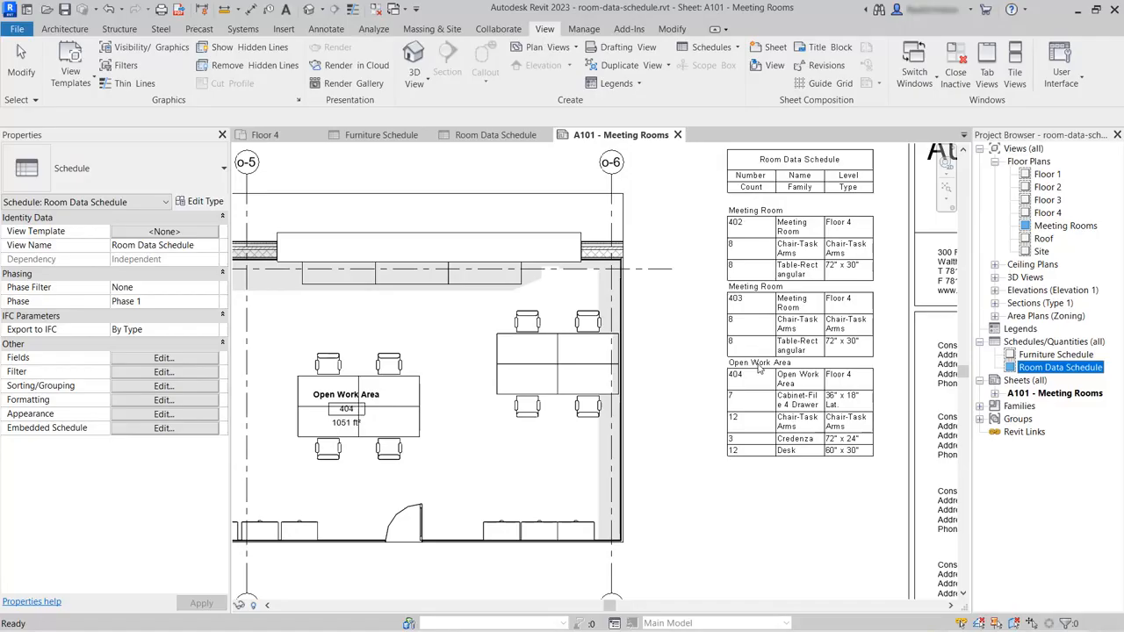
scroll(821, 416, down, 2)
middle_drag(823, 412, 722, 437)
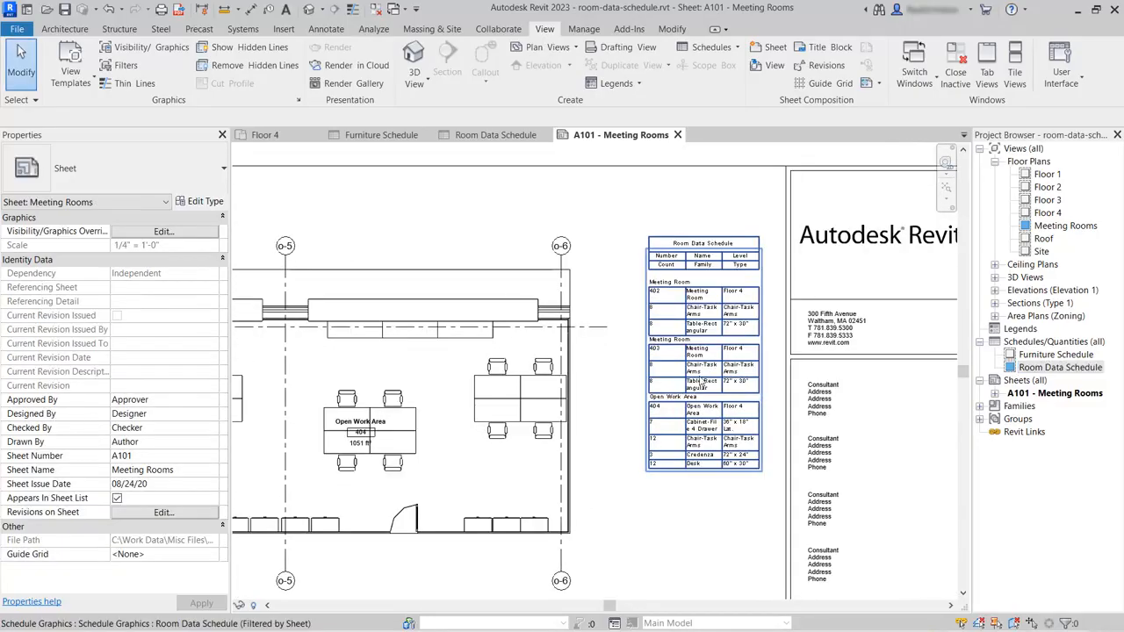